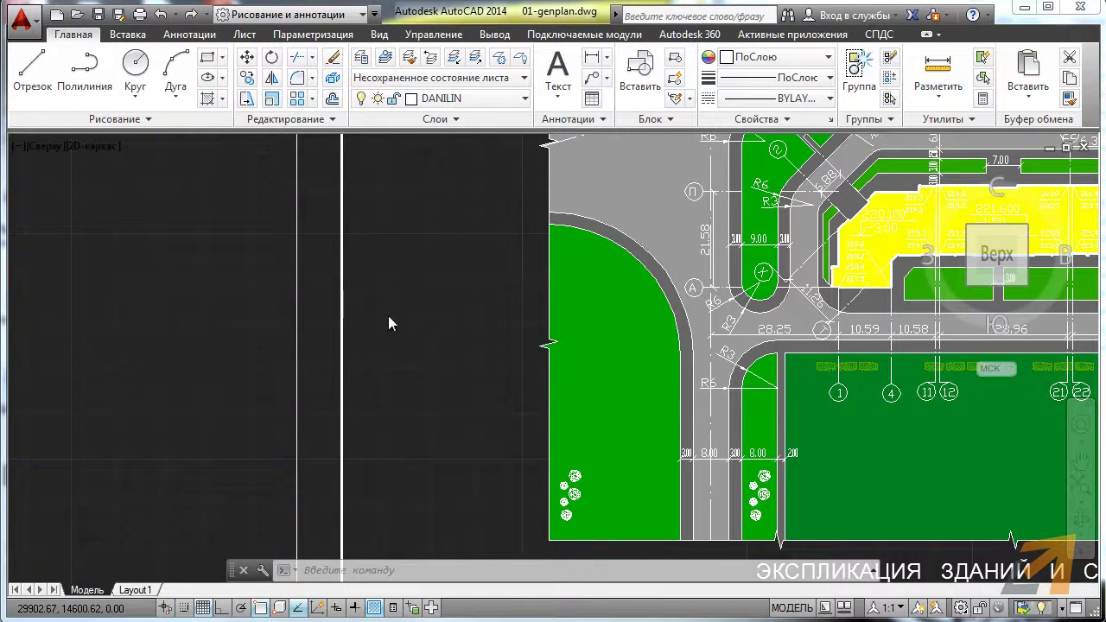
Pan and zoom to an empty area of model space left of the site plan
{"action": "middle_click_drag", "start_coordinate": [367, 389], "coordinate": [490, 304]}
{"action": "scroll", "coordinate": [489, 308], "scroll_direction": "down", "scroll_amount": 3}
{"action": "scroll", "coordinate": [518, 371], "scroll_direction": "down", "scroll_amount": 2}
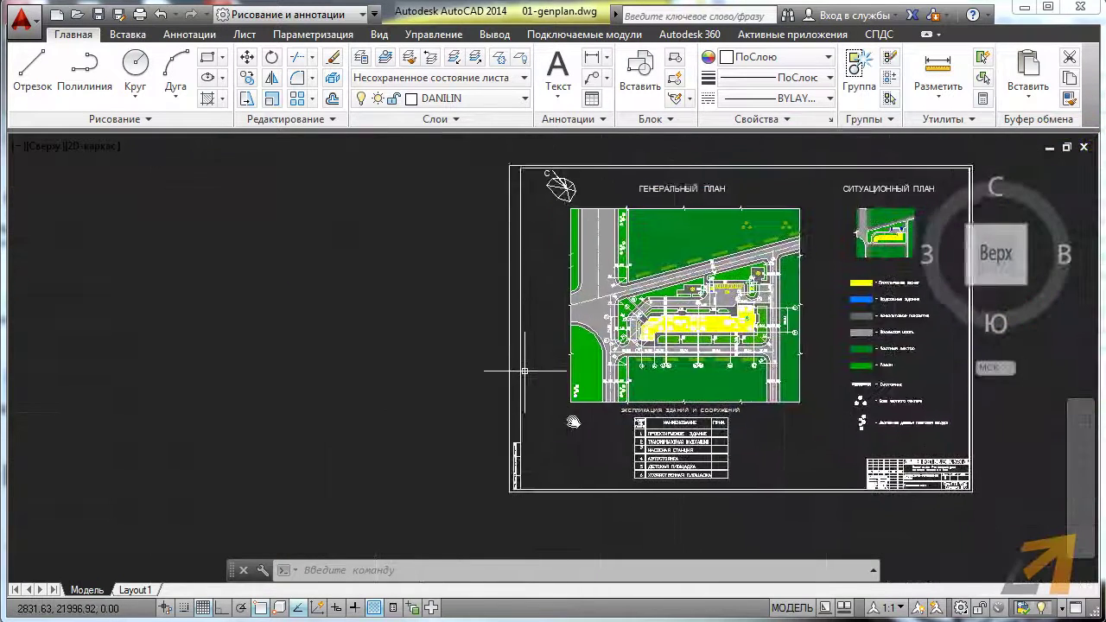
{"action": "scroll", "coordinate": [383, 353], "scroll_direction": "up", "scroll_amount": 3}
{"action": "scroll", "coordinate": [399, 349], "scroll_direction": "up", "scroll_amount": 3}
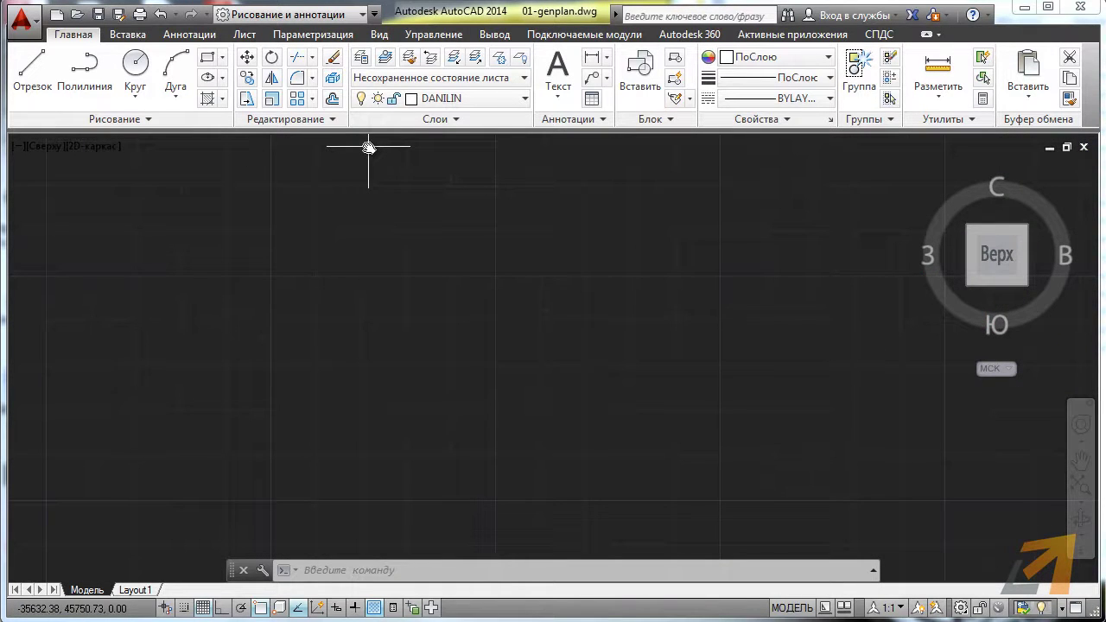
Draw the first circle with the Круг tool, picking a centre and radius
{"action": "left_click", "coordinate": [136, 64]}
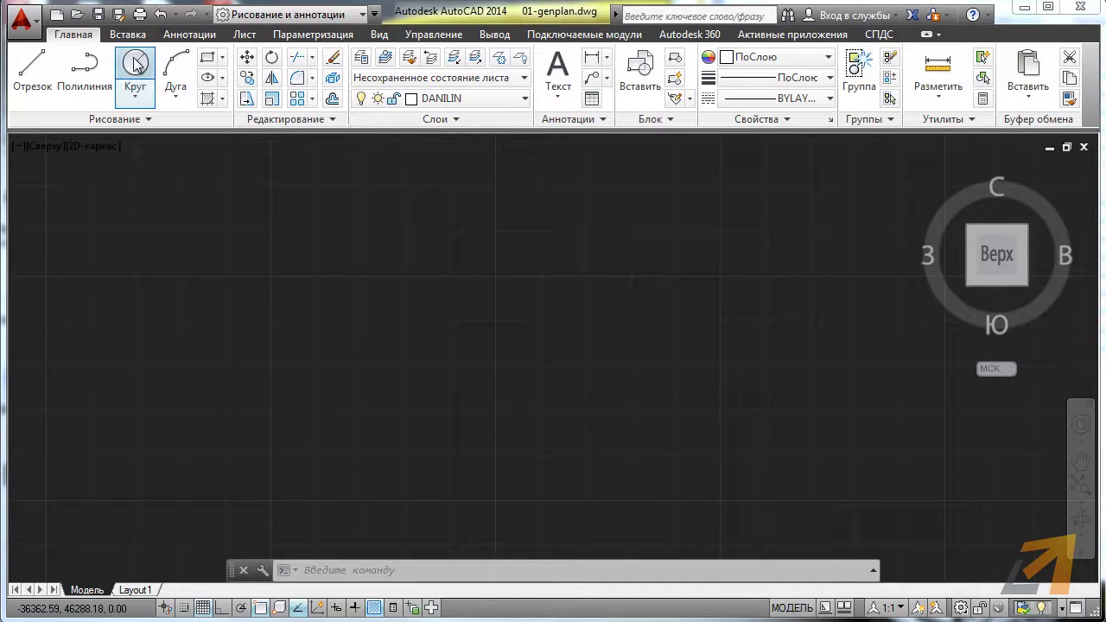
{"action": "left_click", "coordinate": [369, 246]}
{"action": "left_click", "coordinate": [306, 234]}
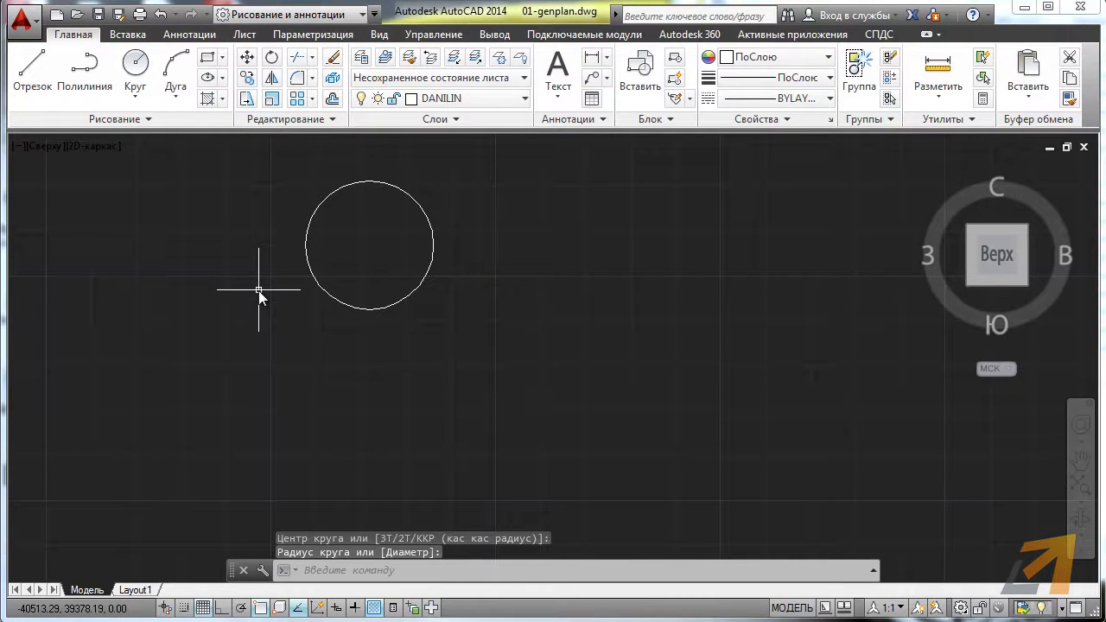
Draw a second circle by entering the КРУГ command in the command line
{"action": "left_click", "coordinate": [363, 568]}
{"action": "type", "text": "кру"}
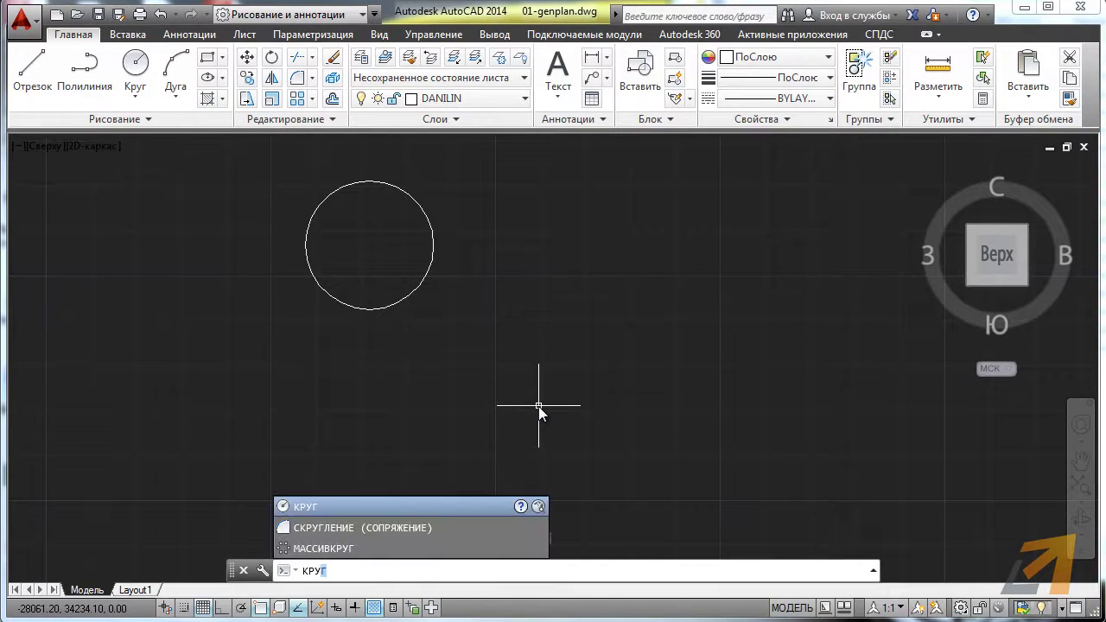
{"action": "key", "text": "Return"}
{"action": "left_click", "coordinate": [583, 366]}
{"action": "left_click", "coordinate": [544, 310]}
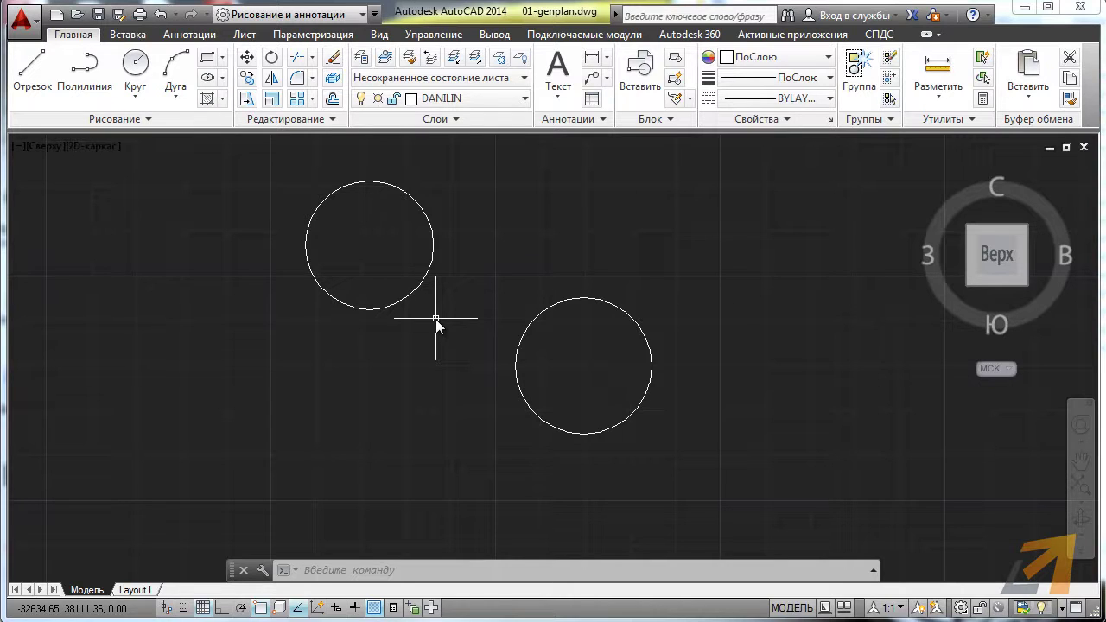
Draw a third circle with the К alias, accepting the default radius
{"action": "type", "text": "к"}
{"action": "key", "text": "Return"}
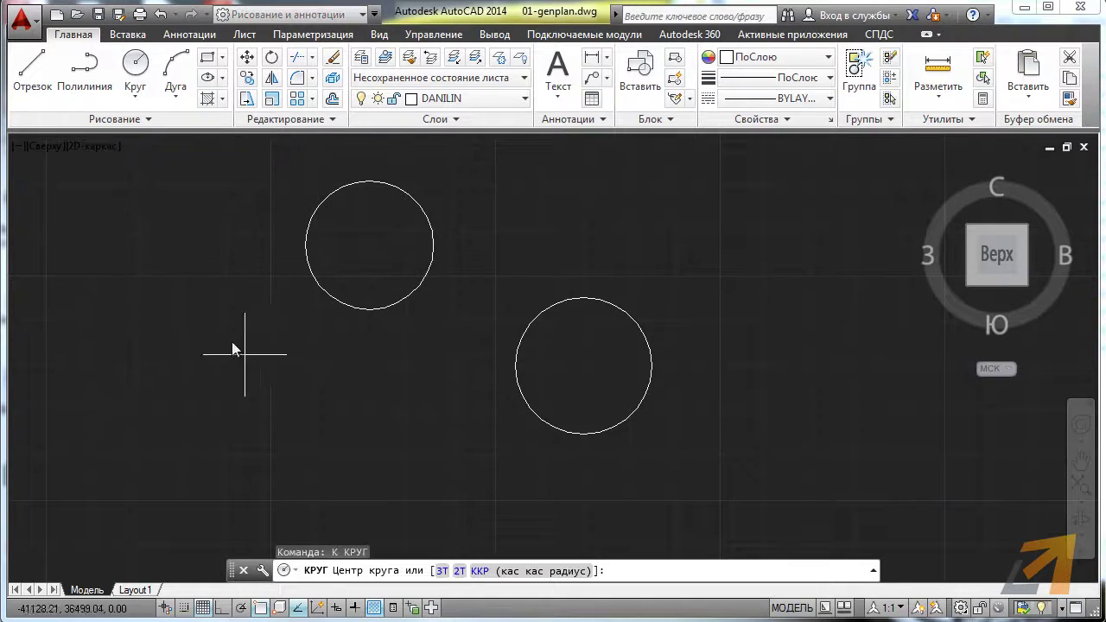
{"action": "left_click", "coordinate": [196, 296]}
{"action": "key", "text": "Return"}
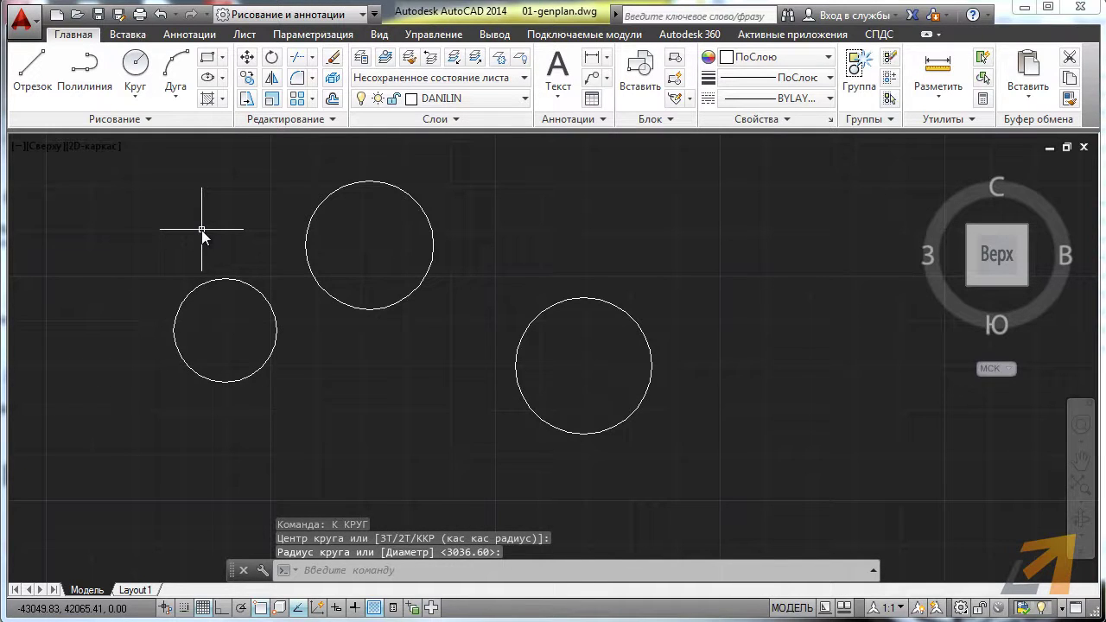
Draw a five-point zigzag line using the ОТ alias
{"action": "type", "text": "от"}
{"action": "key", "text": "Return"}
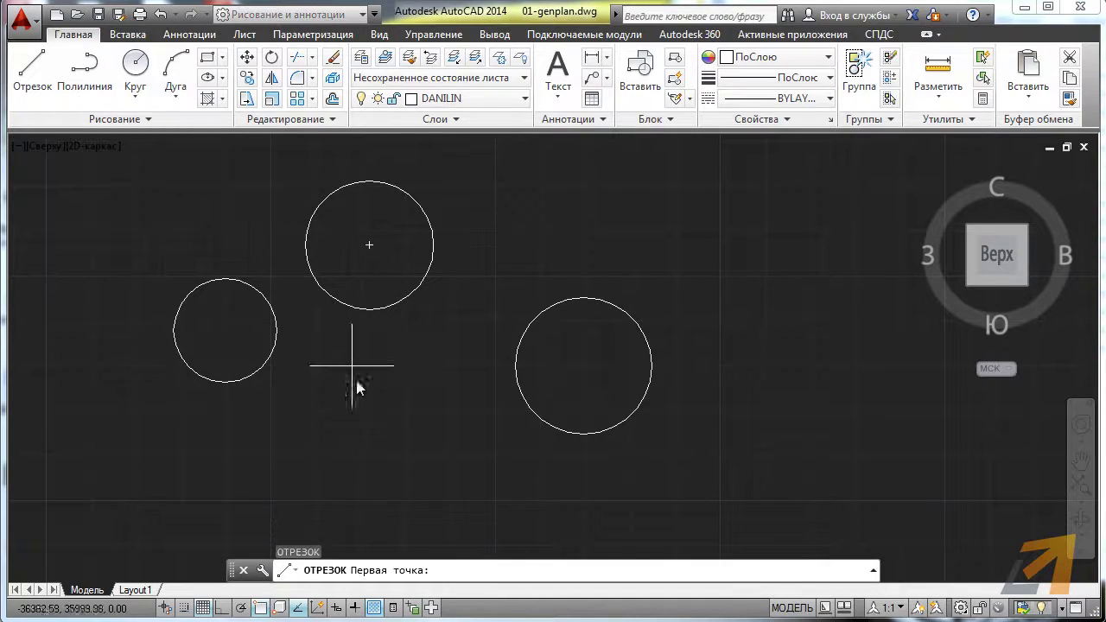
{"action": "left_click", "coordinate": [389, 435]}
{"action": "left_click", "coordinate": [346, 386]}
{"action": "left_click", "coordinate": [495, 305]}
{"action": "left_click", "coordinate": [549, 231]}
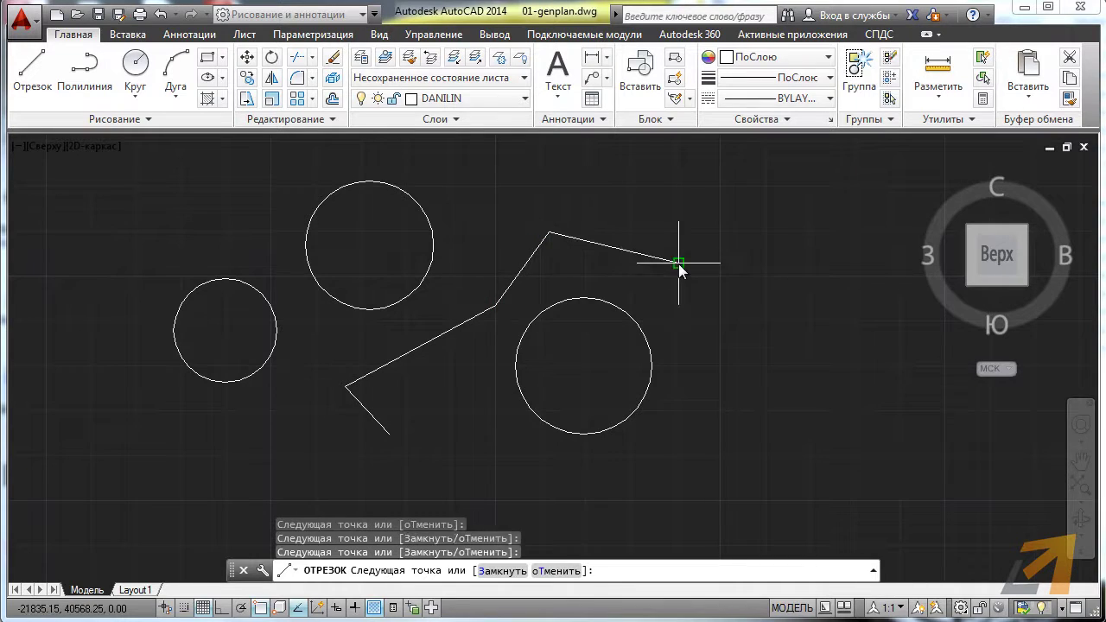
{"action": "left_click", "coordinate": [678, 264]}
{"action": "key", "text": "Escape"}
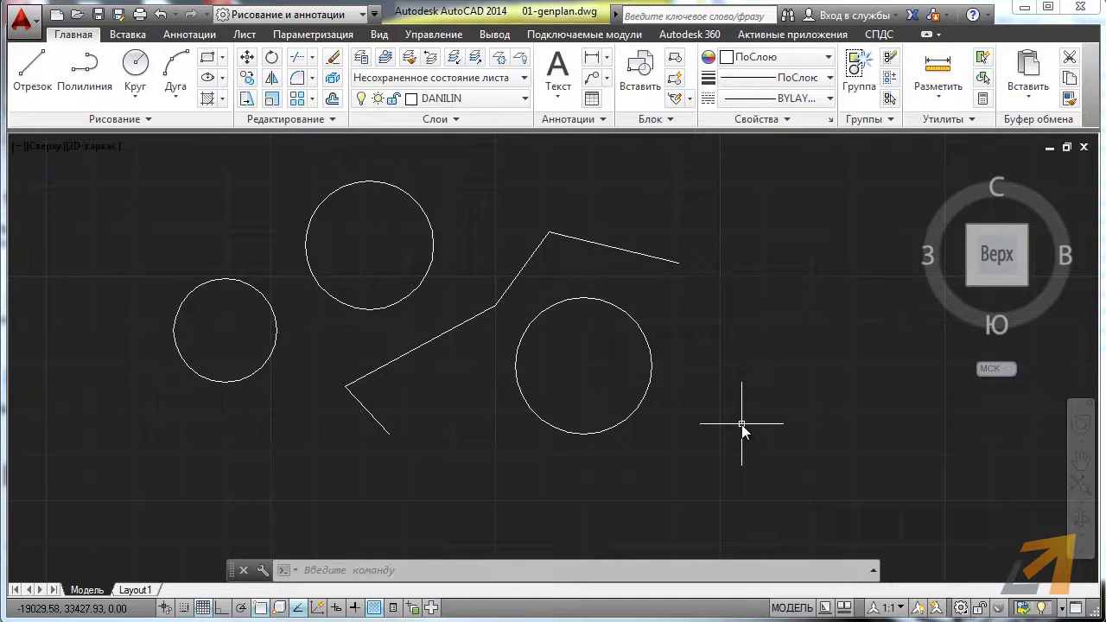
Crossing-select all seven practice objects and delete them
{"action": "left_click", "coordinate": [742, 425]}
{"action": "left_click", "coordinate": [226, 247]}
{"action": "key", "text": "Delete"}
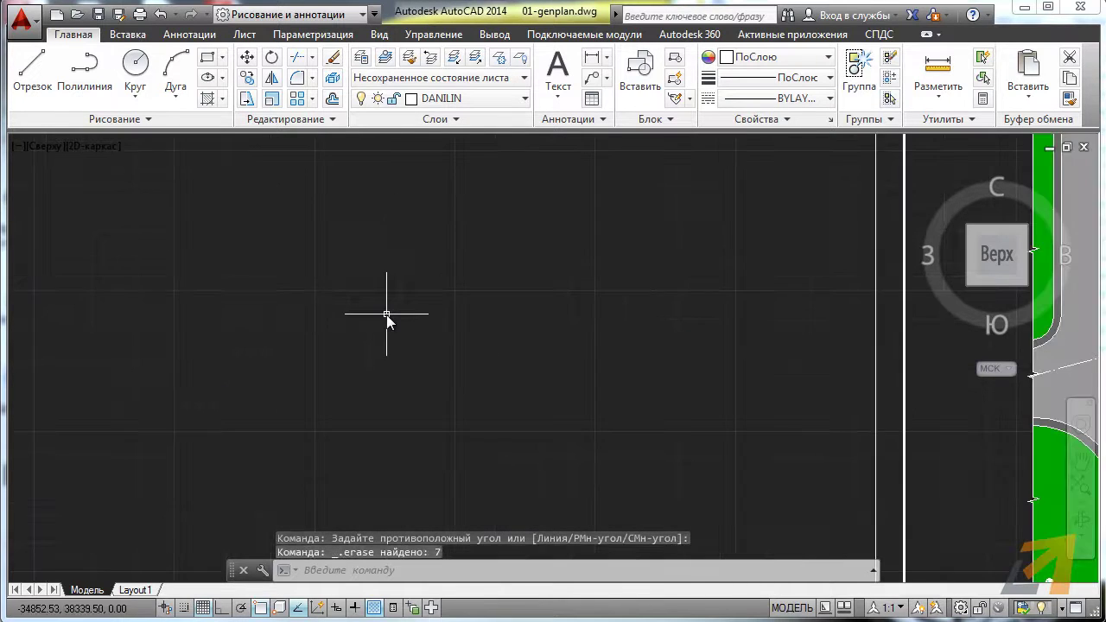
Zoom out and pan back to the site plan over the yellow building
{"action": "scroll", "coordinate": [386, 315], "scroll_direction": "down", "scroll_amount": 2}
{"action": "middle_click_drag", "start_coordinate": [647, 371], "coordinate": [427, 377]}
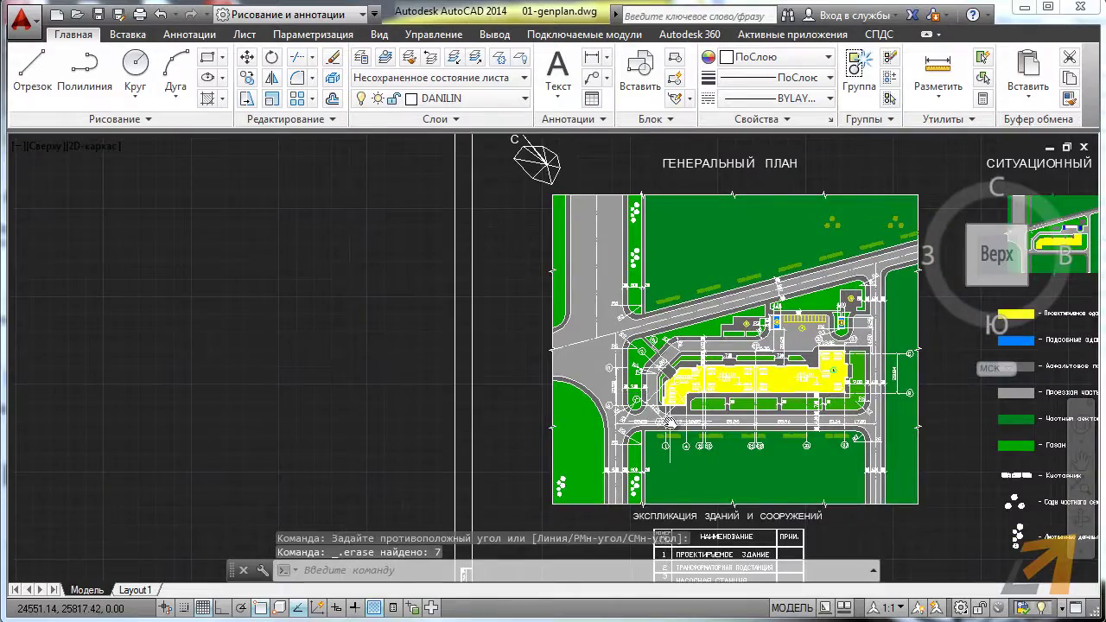
{"action": "scroll", "coordinate": [670, 424], "scroll_direction": "up", "scroll_amount": 5}
{"action": "scroll", "coordinate": [671, 423], "scroll_direction": "down", "scroll_amount": 1}
{"action": "mouse_move", "coordinate": [726, 397]}
{"action": "middle_mouse_down"}
{"action": "mouse_move", "coordinate": [571, 366]}
{"action": "mouse_move", "coordinate": [545, 393]}
{"action": "middle_mouse_up"}
{"action": "scroll", "coordinate": [437, 363], "scroll_direction": "up", "scroll_amount": 1}
{"action": "scroll", "coordinate": [436, 363], "scroll_direction": "up", "scroll_amount": 1}
{"action": "scroll", "coordinate": [436, 363], "scroll_direction": "up", "scroll_amount": 2}
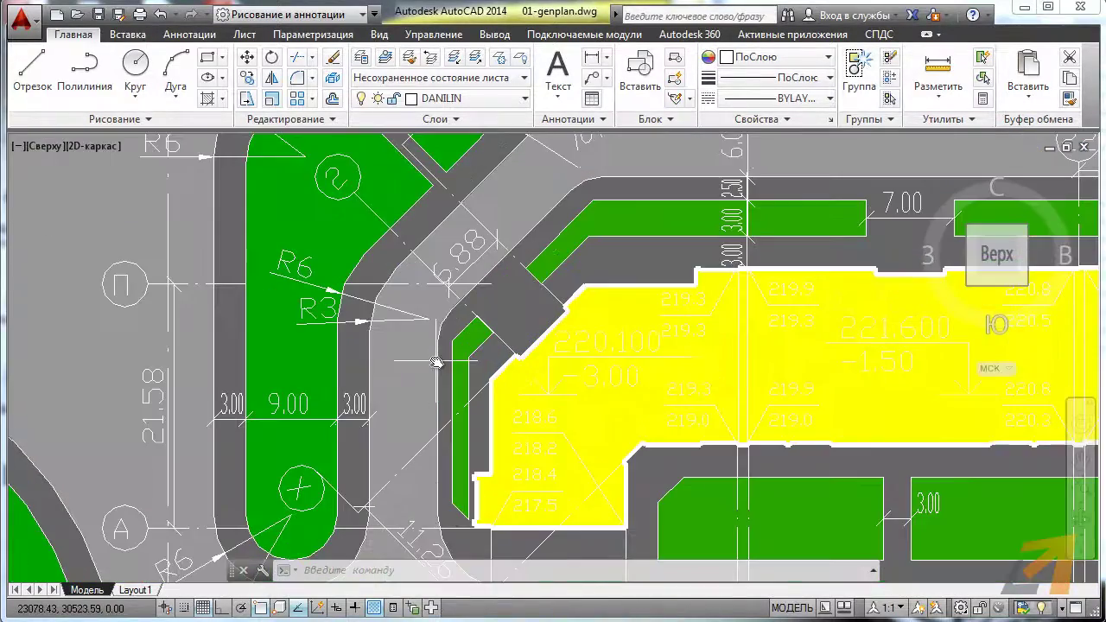
Frame the building's left road corner showing the R3 and R6 radius dimensions
{"action": "middle_click_drag", "start_coordinate": [388, 322], "coordinate": [441, 363]}
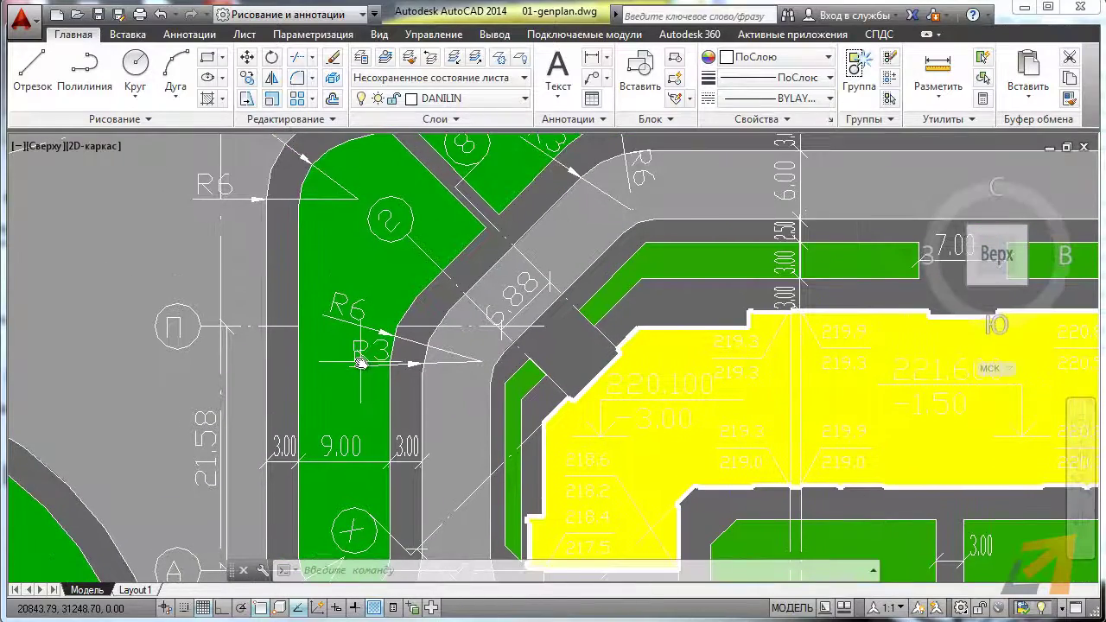
{"action": "left_click", "coordinate": [362, 363]}
{"action": "key", "text": "Escape"}
{"action": "key", "text": "Escape"}
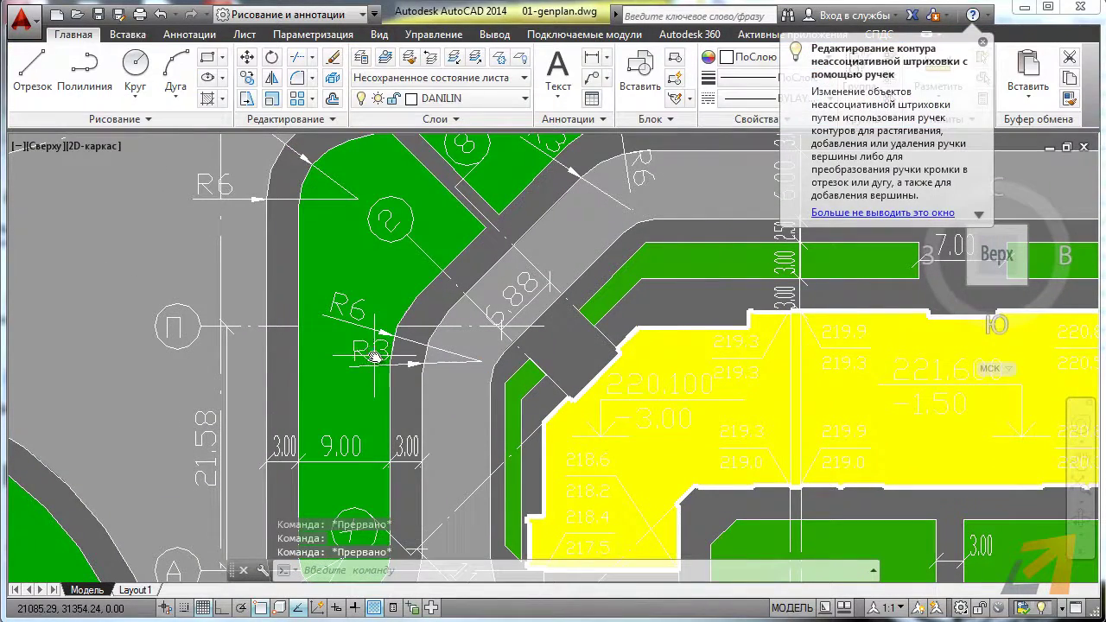
{"action": "left_click", "coordinate": [379, 355]}
{"action": "key", "text": "Escape"}
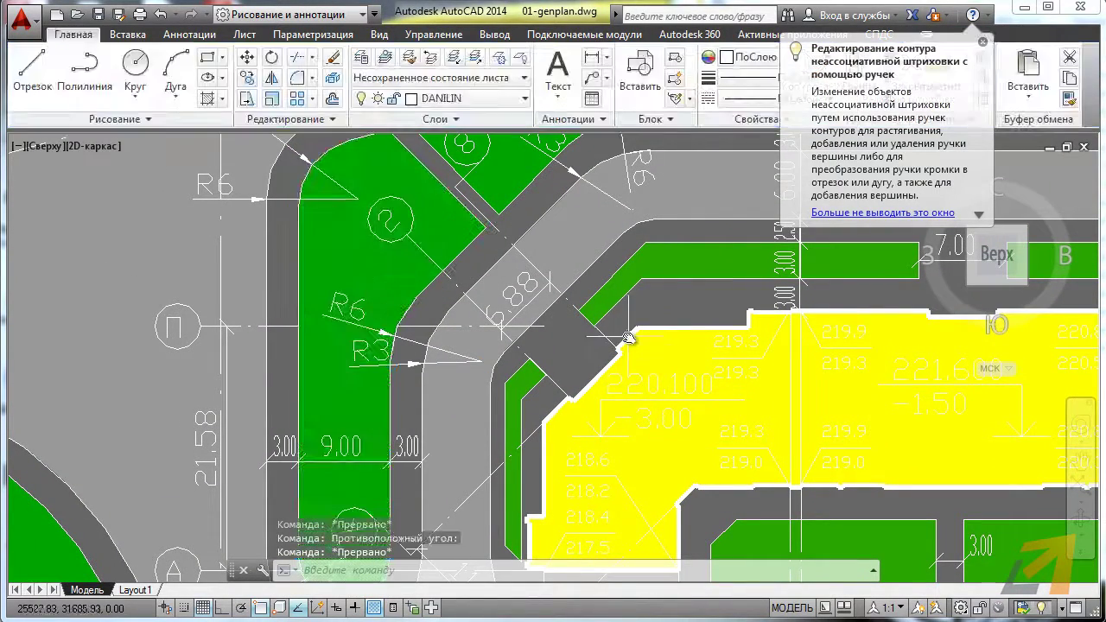
{"action": "middle_click_drag", "start_coordinate": [510, 346], "coordinate": [451, 410]}
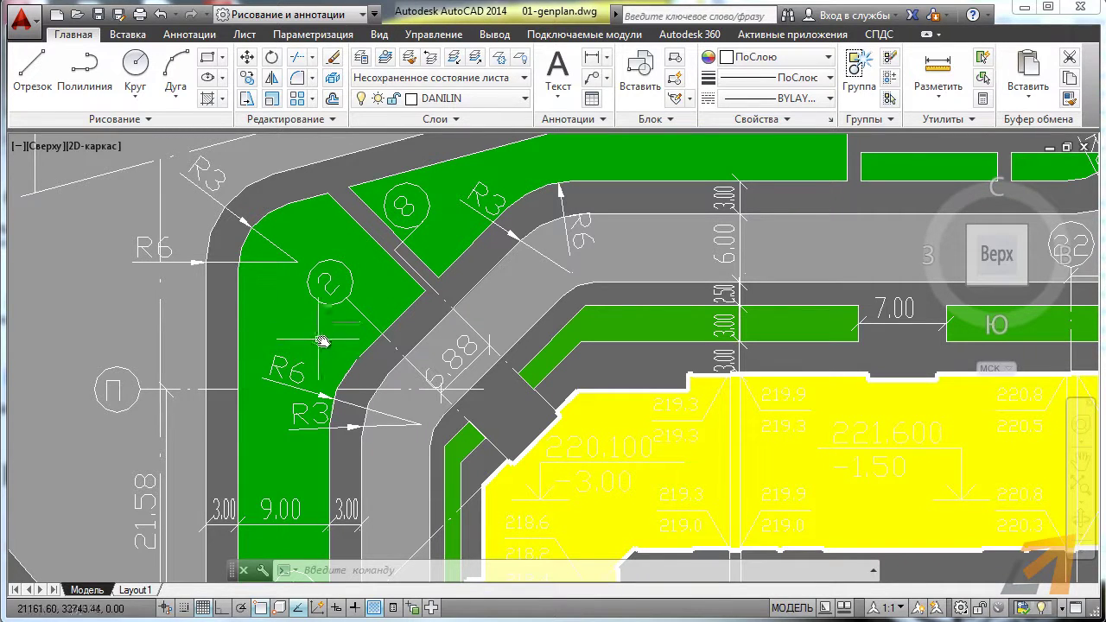
Select all radius dimensions similar to R3 and isolate them
{"action": "left_click", "coordinate": [498, 206]}
{"action": "right_click", "coordinate": [510, 203]}
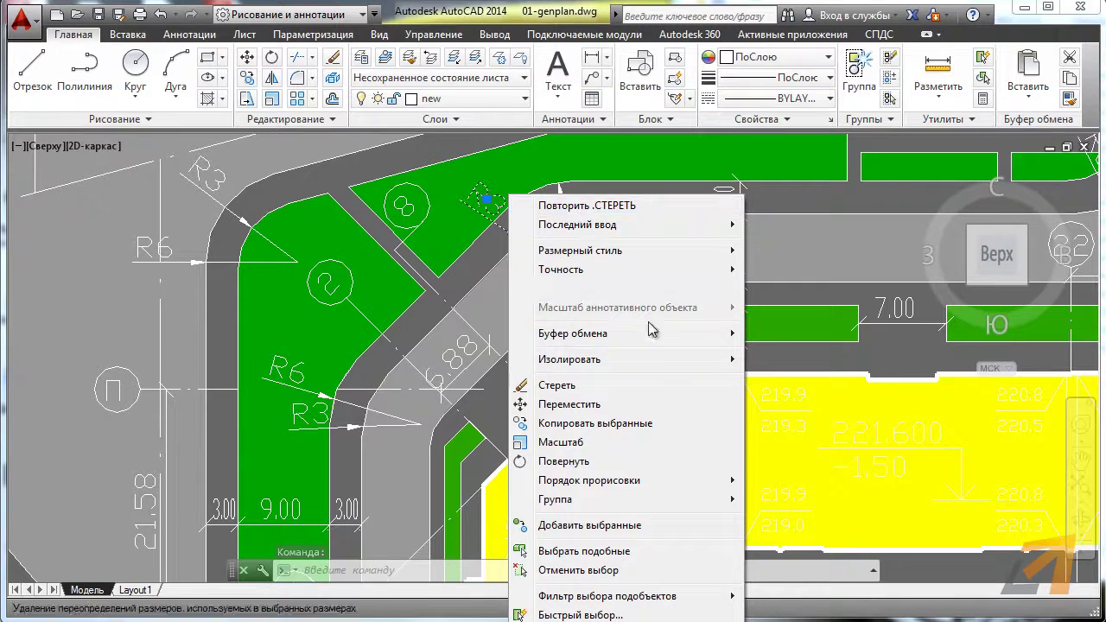
{"action": "left_click", "coordinate": [579, 553]}
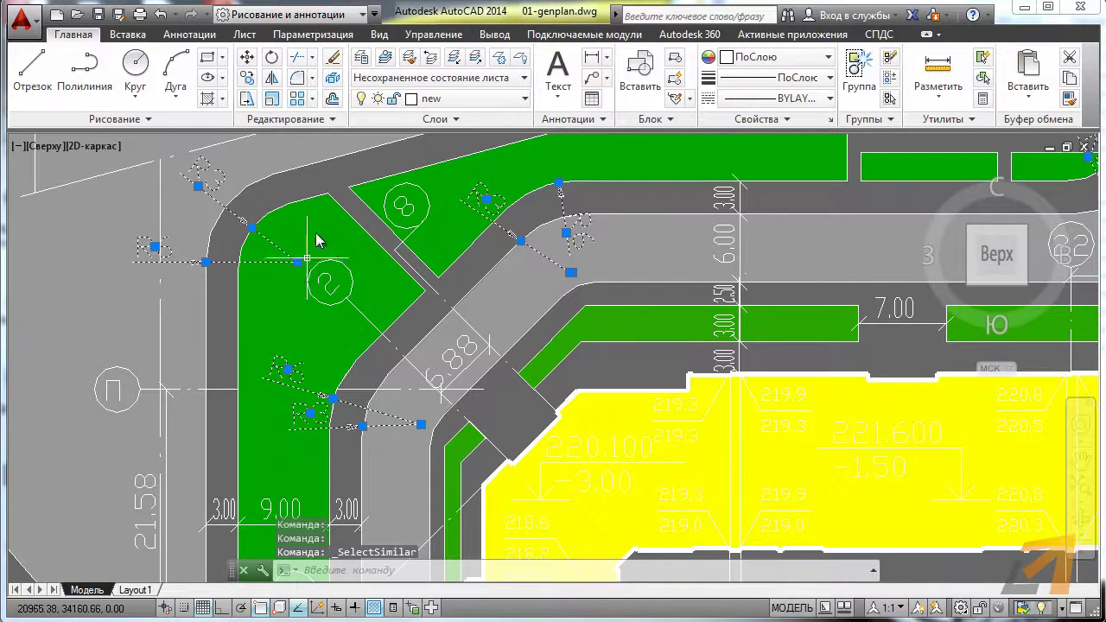
{"action": "right_click", "coordinate": [302, 180]}
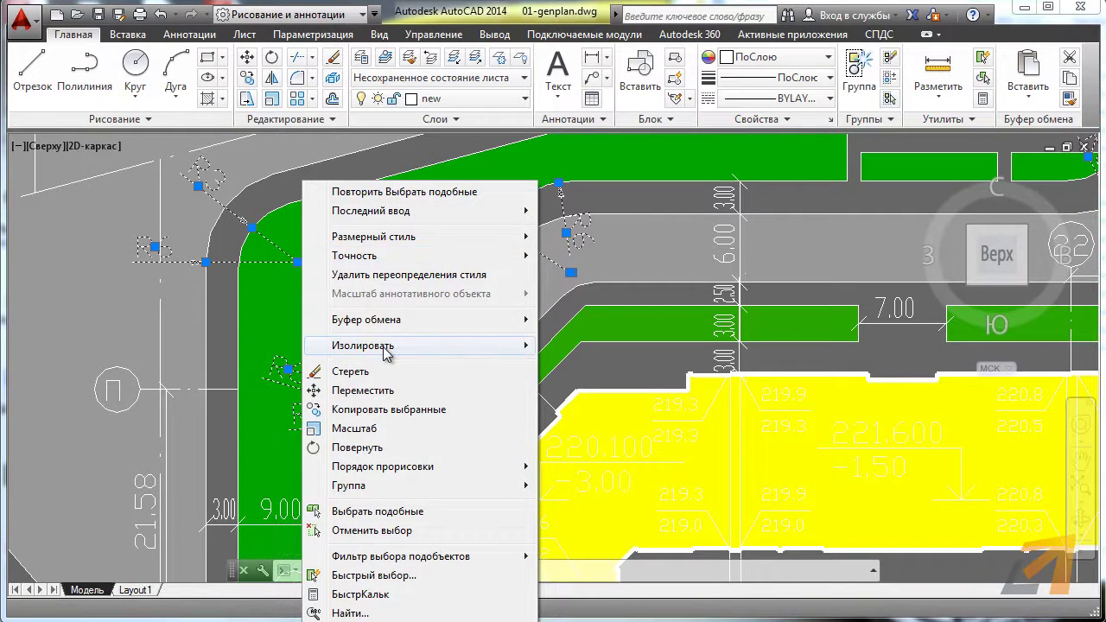
{"action": "mouse_move", "coordinate": [363, 346]}
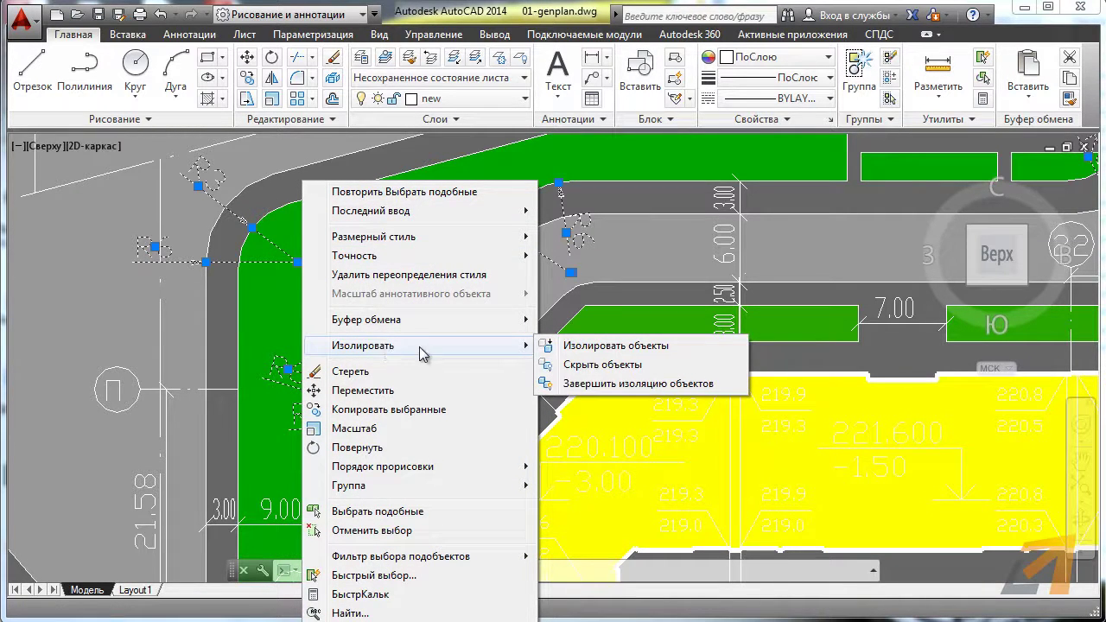
{"action": "left_click", "coordinate": [612, 347]}
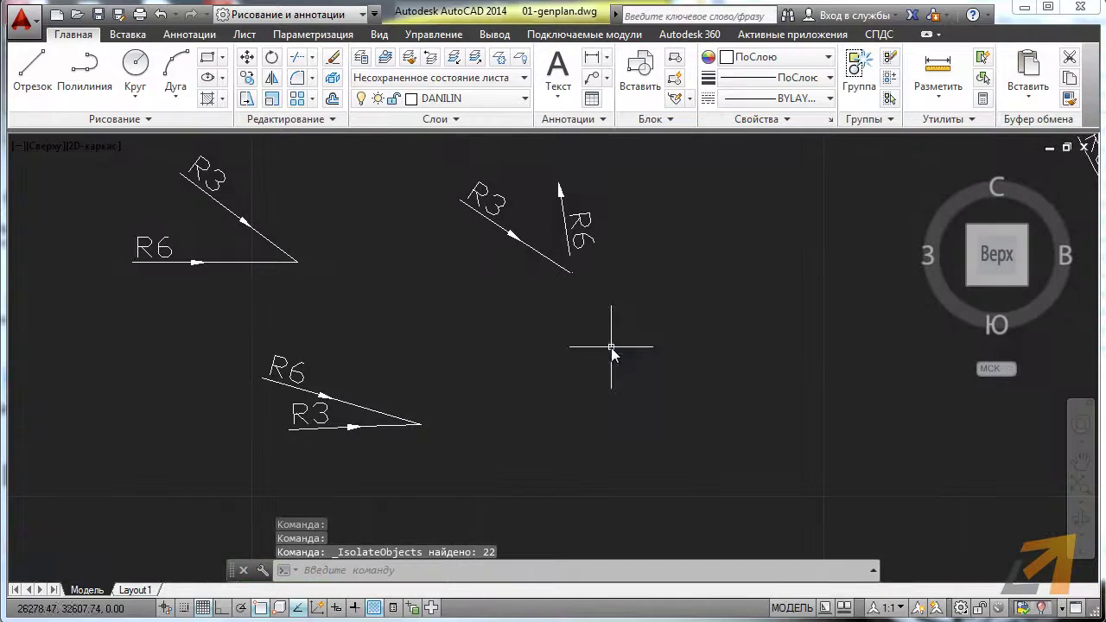
{"action": "scroll", "coordinate": [506, 321], "scroll_direction": "down", "scroll_amount": 5}
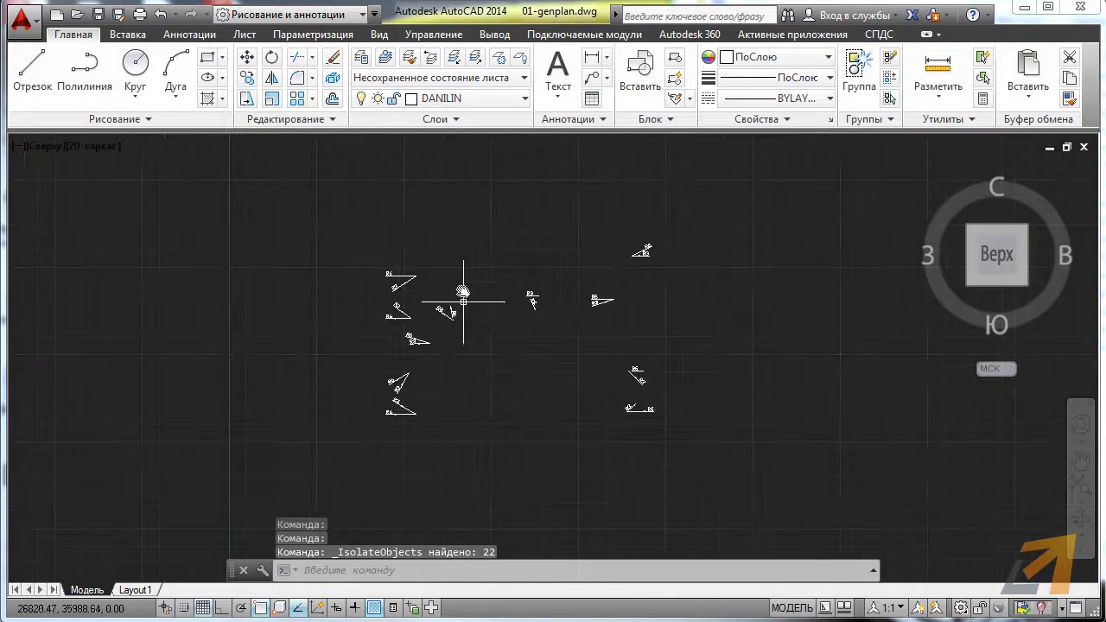
Window-select the 22 isolated dimensions and set their Цвет to Зеленый in Properties
{"action": "left_click", "coordinate": [741, 402]}
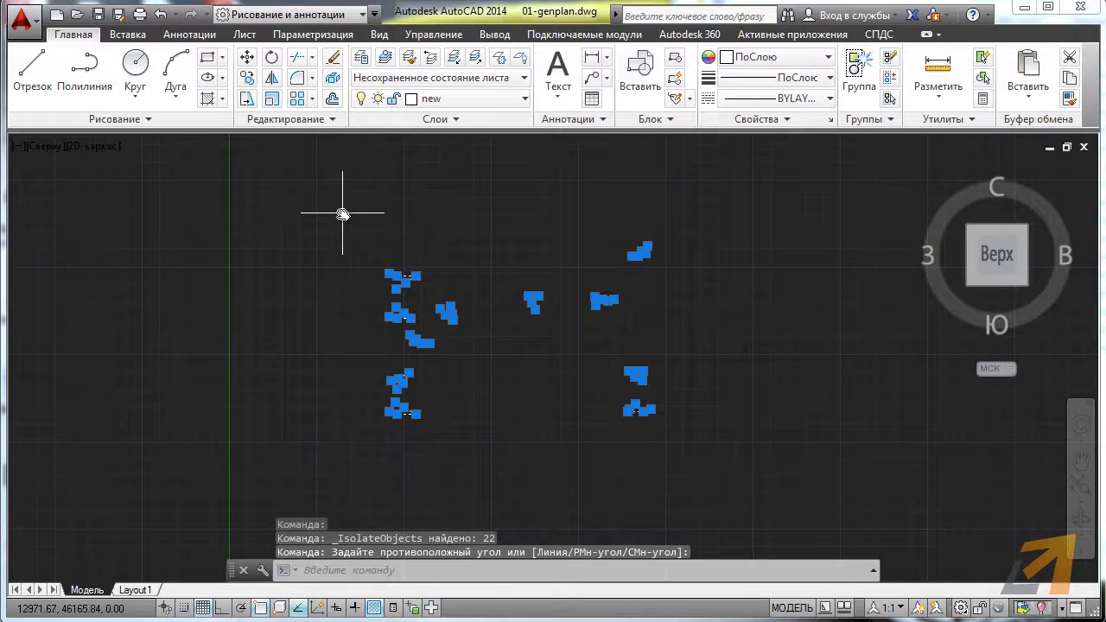
{"action": "left_click", "coordinate": [342, 213]}
{"action": "key", "text": "ctrl+1"}
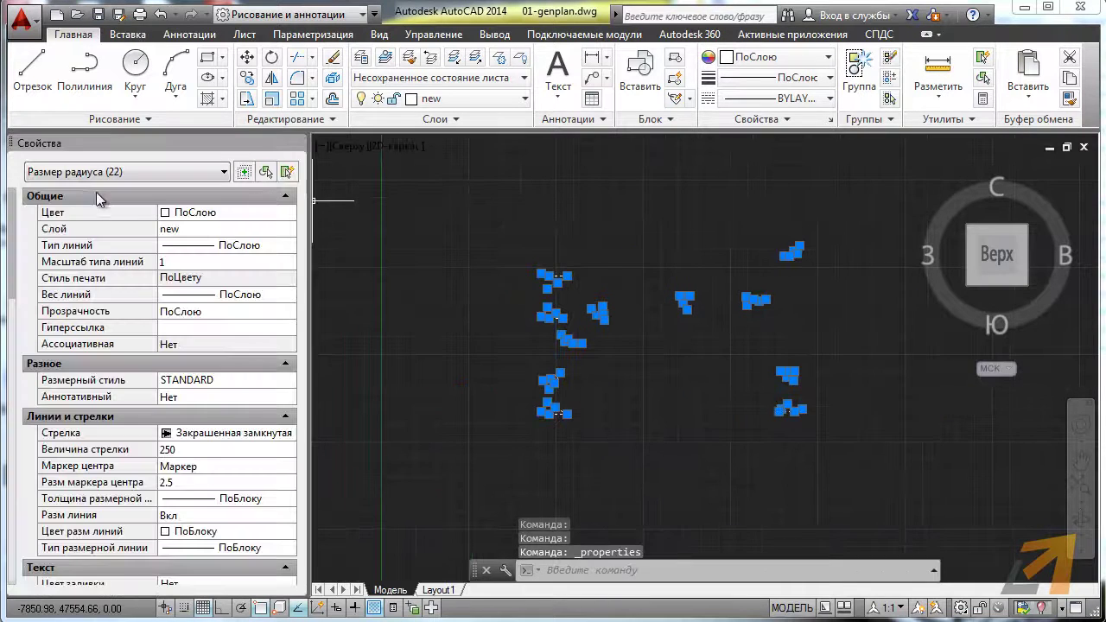
{"action": "left_click", "coordinate": [236, 215]}
{"action": "left_click", "coordinate": [235, 215]}
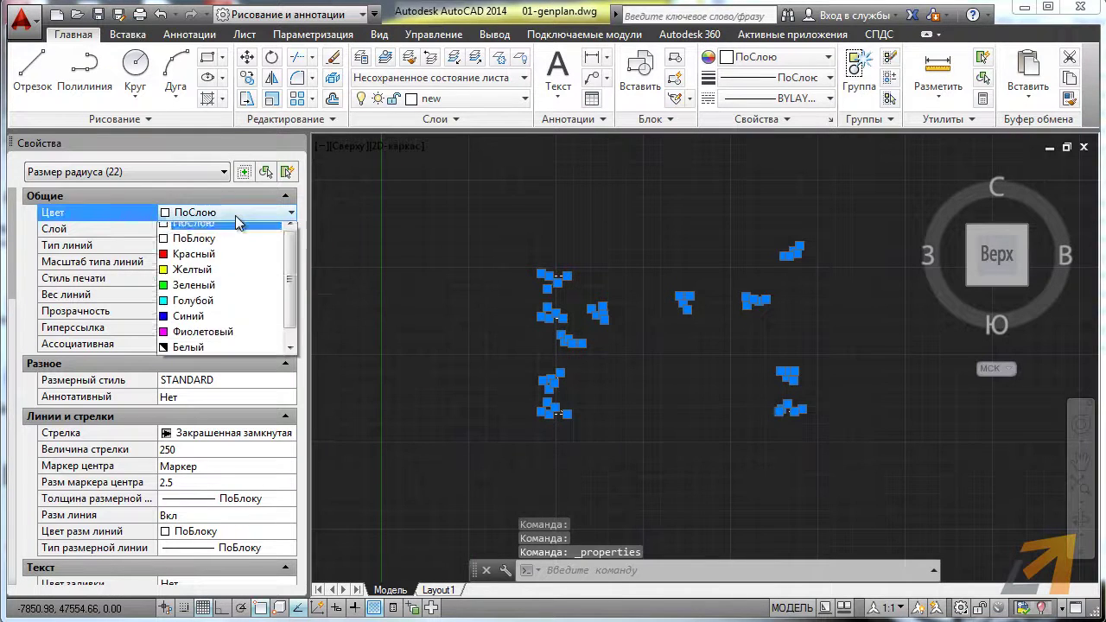
{"action": "left_click", "coordinate": [216, 286]}
{"action": "key", "text": "Escape"}
{"action": "mouse_move", "coordinate": [610, 353]}
{"action": "middle_mouse_down"}
{"action": "mouse_move", "coordinate": [548, 314]}
{"action": "mouse_move", "coordinate": [469, 316]}
{"action": "mouse_move", "coordinate": [482, 210]}
{"action": "mouse_move", "coordinate": [457, 194]}
{"action": "middle_mouse_up"}
End object isolation so the full site plan shows again
{"action": "right_click", "coordinate": [457, 194]}
{"action": "mouse_move", "coordinate": [587, 276]}
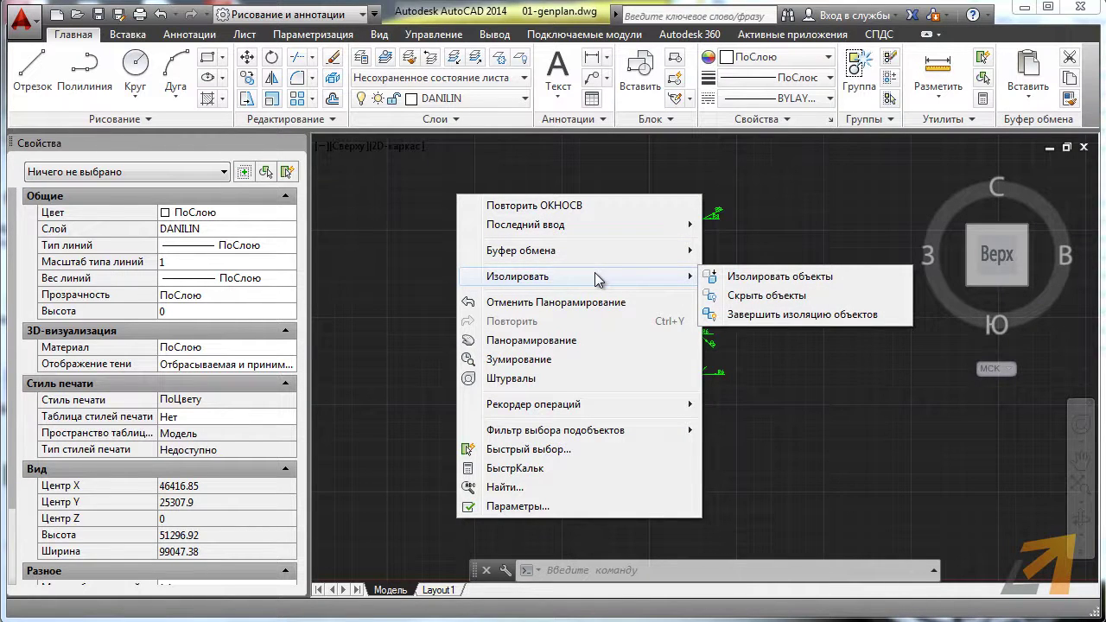
{"action": "left_click", "coordinate": [790, 316]}
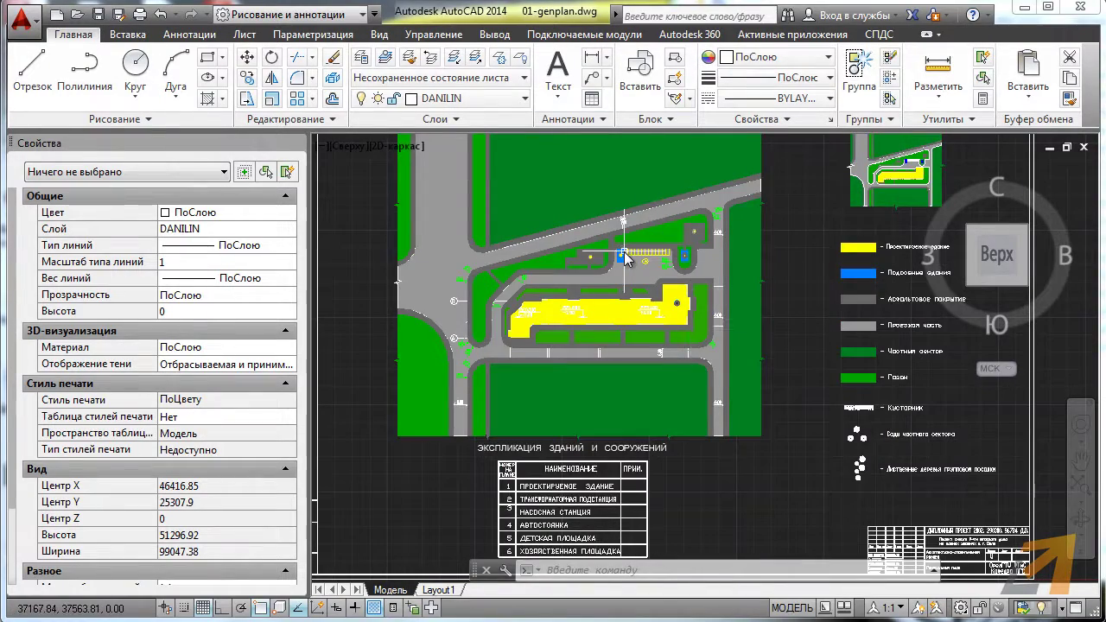
{"action": "scroll", "coordinate": [624, 259], "scroll_direction": "up", "scroll_amount": 5}
{"action": "scroll", "coordinate": [671, 313], "scroll_direction": "down", "scroll_amount": 3}
{"action": "scroll", "coordinate": [672, 313], "scroll_direction": "down", "scroll_amount": 2}
{"action": "scroll", "coordinate": [626, 277], "scroll_direction": "up", "scroll_amount": 2}
{"action": "mouse_move", "coordinate": [627, 276]}
{"action": "middle_mouse_down"}
{"action": "mouse_move", "coordinate": [644, 242]}
{"action": "mouse_move", "coordinate": [729, 215]}
{"action": "middle_mouse_up"}
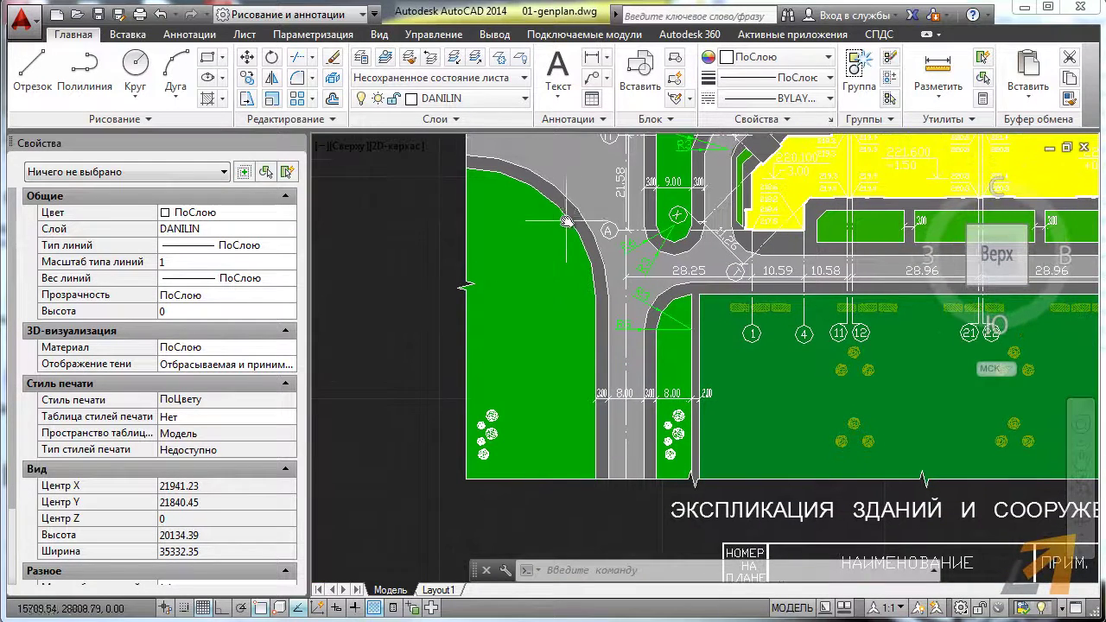
Undo the last pan and zoom and turn off the ViewCube
{"action": "right_click", "coordinate": [408, 229]}
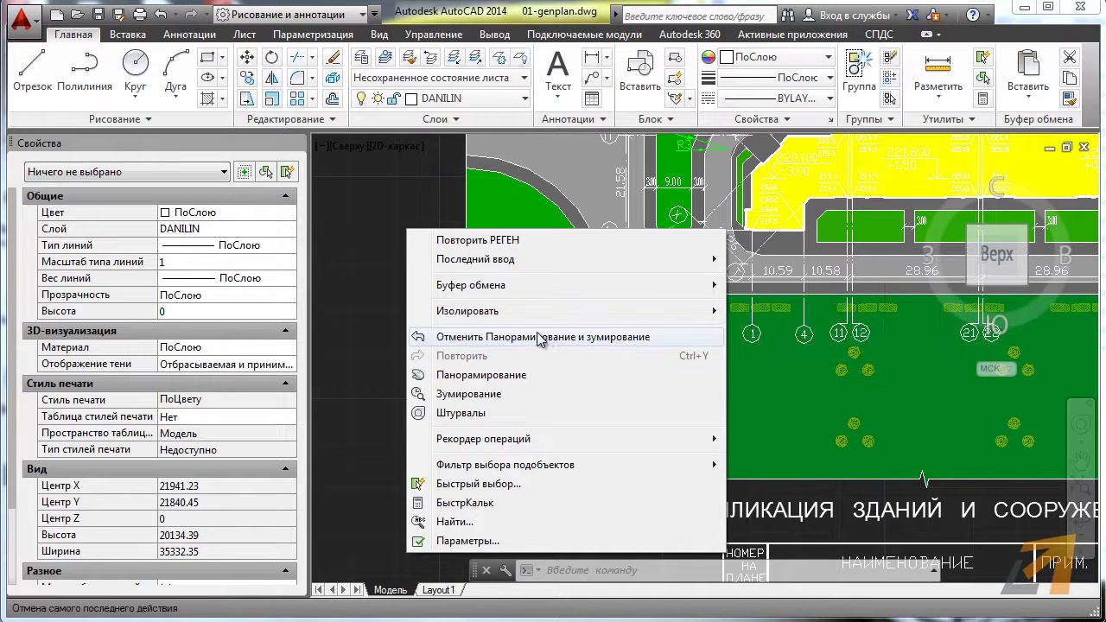
{"action": "left_click", "coordinate": [541, 337]}
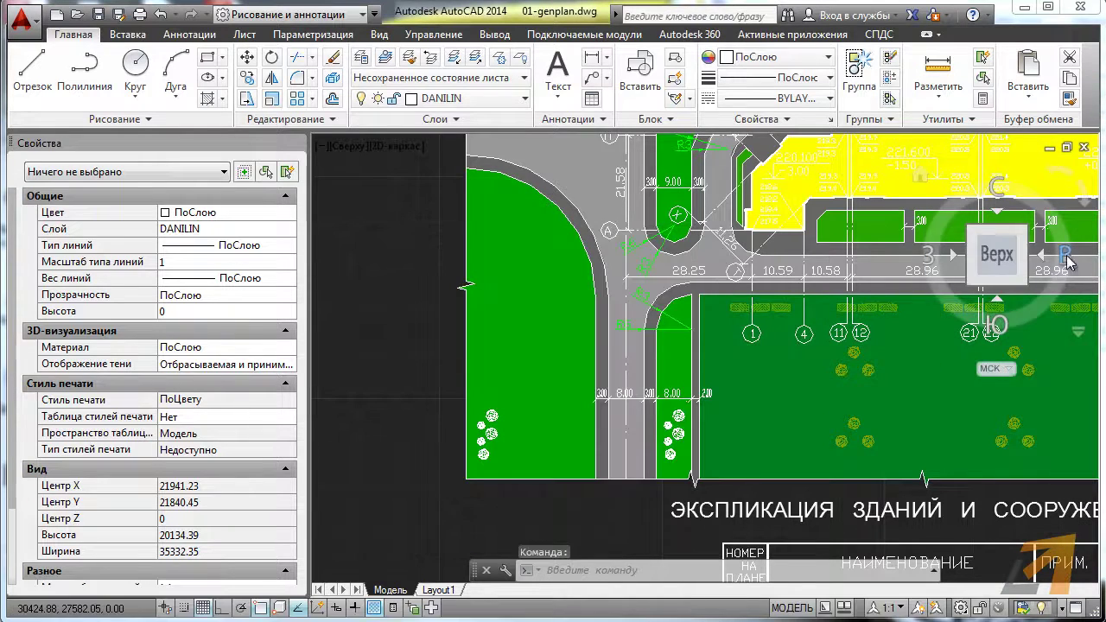
{"action": "left_click", "coordinate": [321, 147]}
{"action": "left_click", "coordinate": [333, 210]}
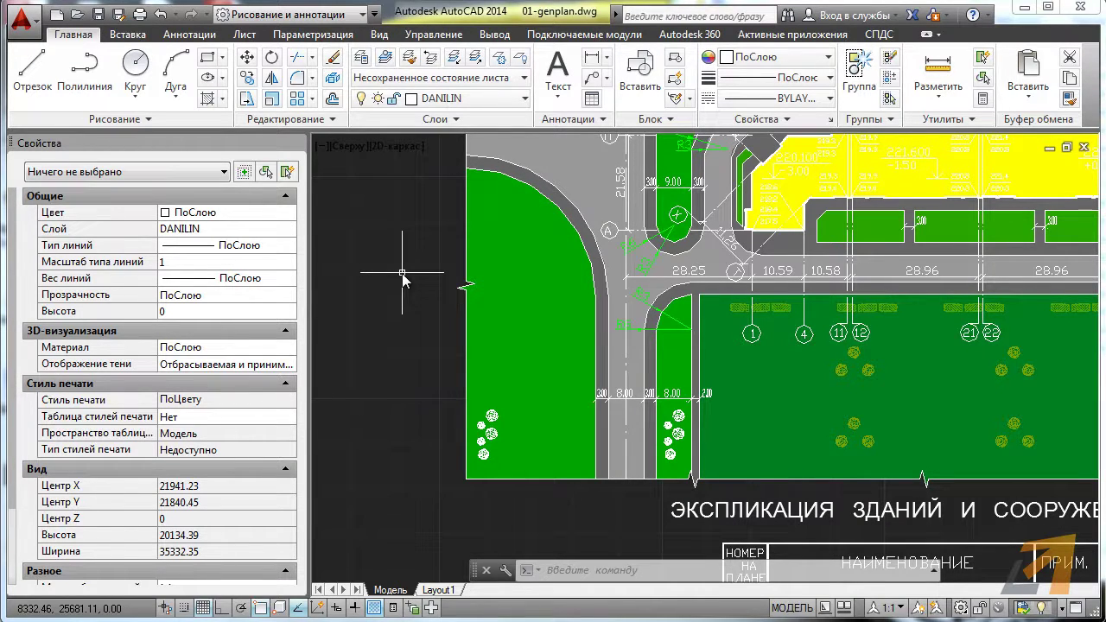
Open the acad.pgp alias file via Управление > Редактировать псевдонимы
{"action": "left_click", "coordinate": [433, 34]}
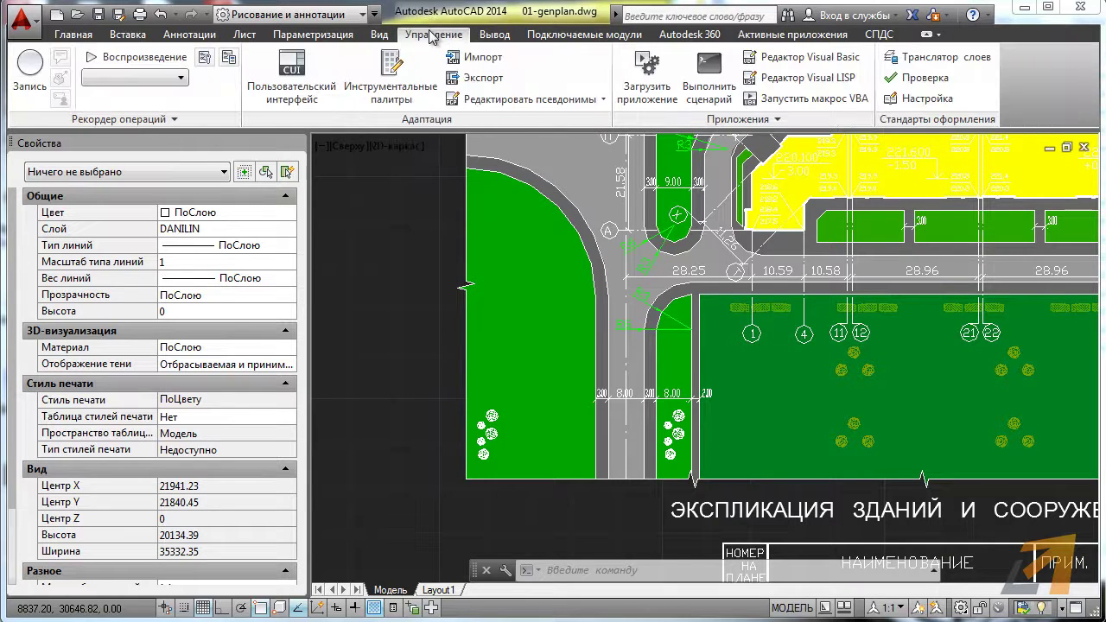
{"action": "left_click", "coordinate": [489, 102]}
{"action": "left_click", "coordinate": [510, 126]}
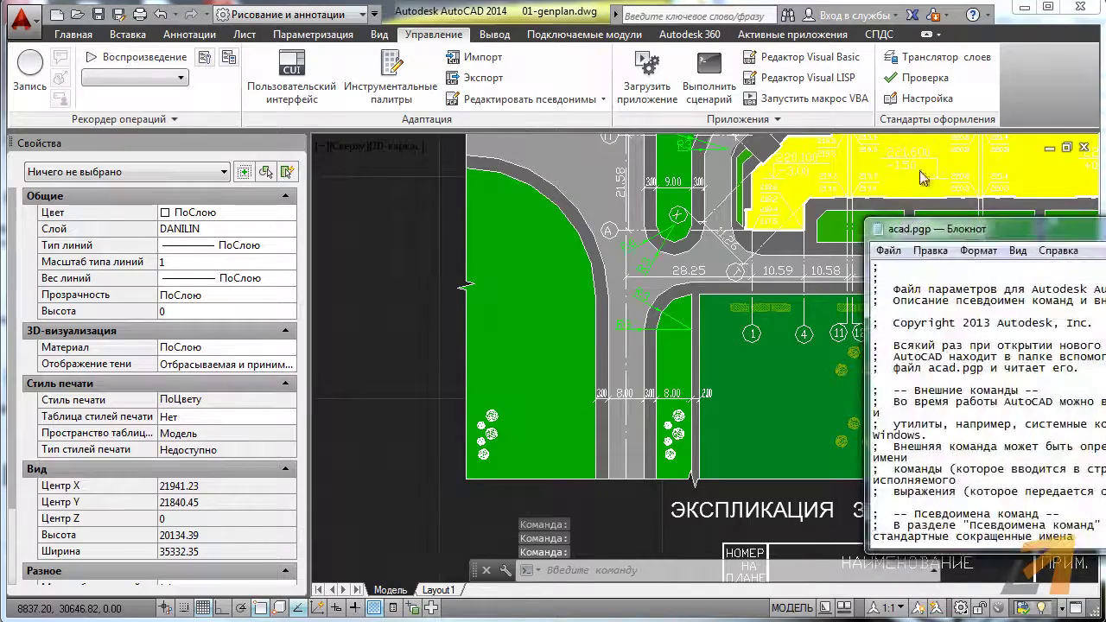
Enlarge the Notepad window and browse the aliases, such as 3DM and Б for *БЛОК
{"action": "left_click_drag", "start_coordinate": [953, 208], "coordinate": [539, 98]}
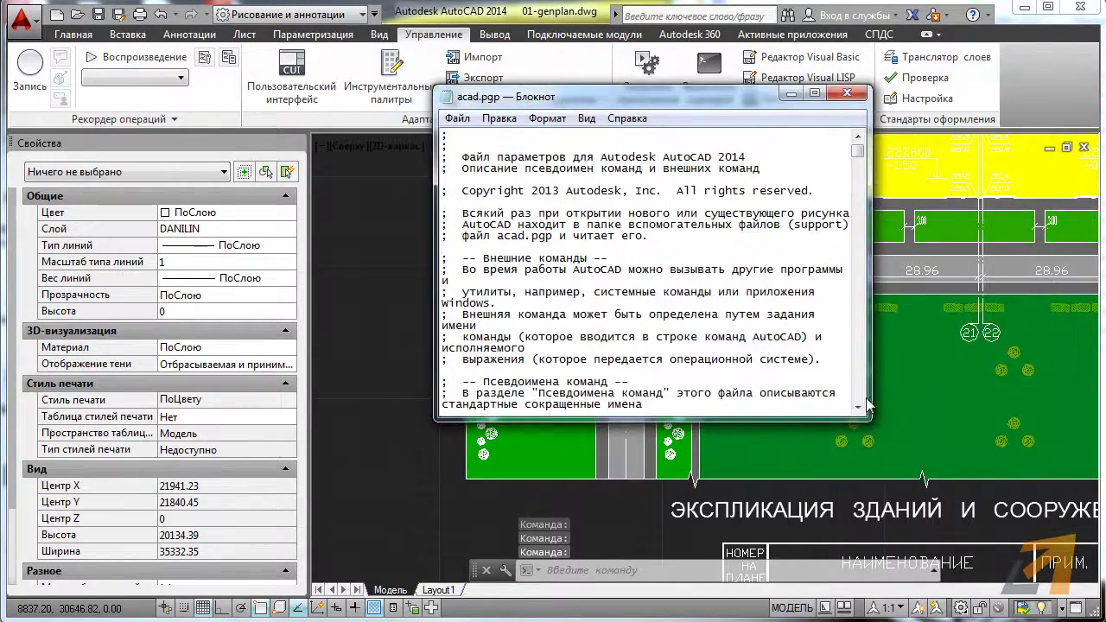
{"action": "mouse_move", "coordinate": [966, 507]}
{"action": "left_mouse_down"}
{"action": "mouse_move", "coordinate": [1028, 516]}
{"action": "mouse_move", "coordinate": [1056, 544]}
{"action": "left_mouse_up"}
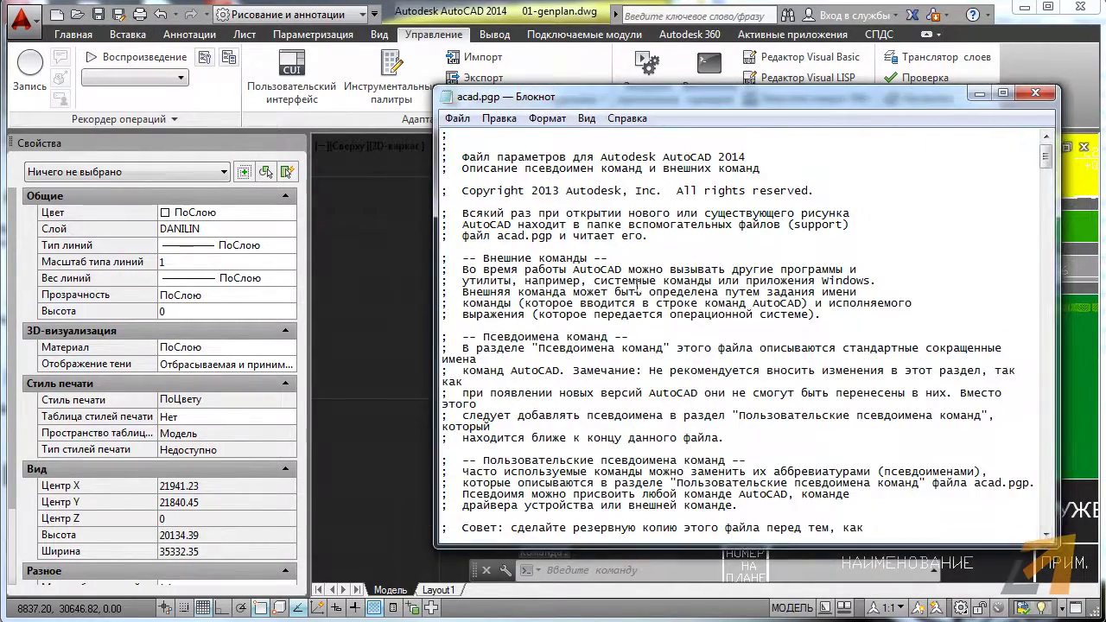
{"action": "scroll", "coordinate": [637, 283], "scroll_direction": "down", "scroll_amount": 5}
{"action": "scroll", "coordinate": [623, 293], "scroll_direction": "down", "scroll_amount": 5}
{"action": "scroll", "coordinate": [596, 307], "scroll_direction": "down", "scroll_amount": 5}
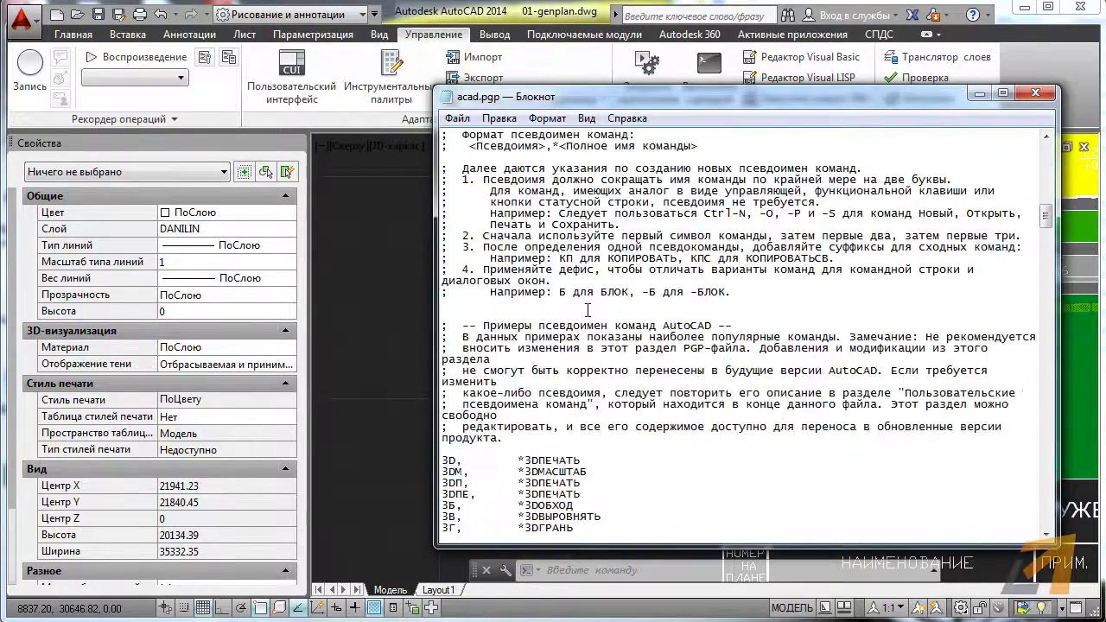
{"action": "scroll", "coordinate": [573, 316], "scroll_direction": "down", "scroll_amount": 5}
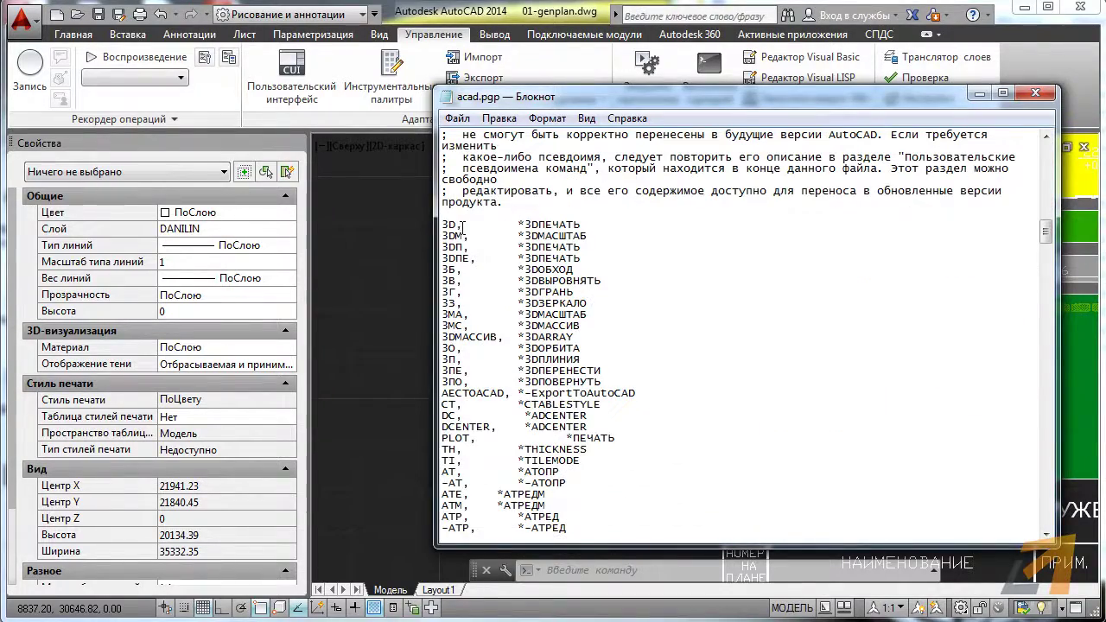
{"action": "left_click_drag", "start_coordinate": [469, 236], "coordinate": [442, 237]}
{"action": "scroll", "coordinate": [489, 469], "scroll_direction": "down", "scroll_amount": 3}
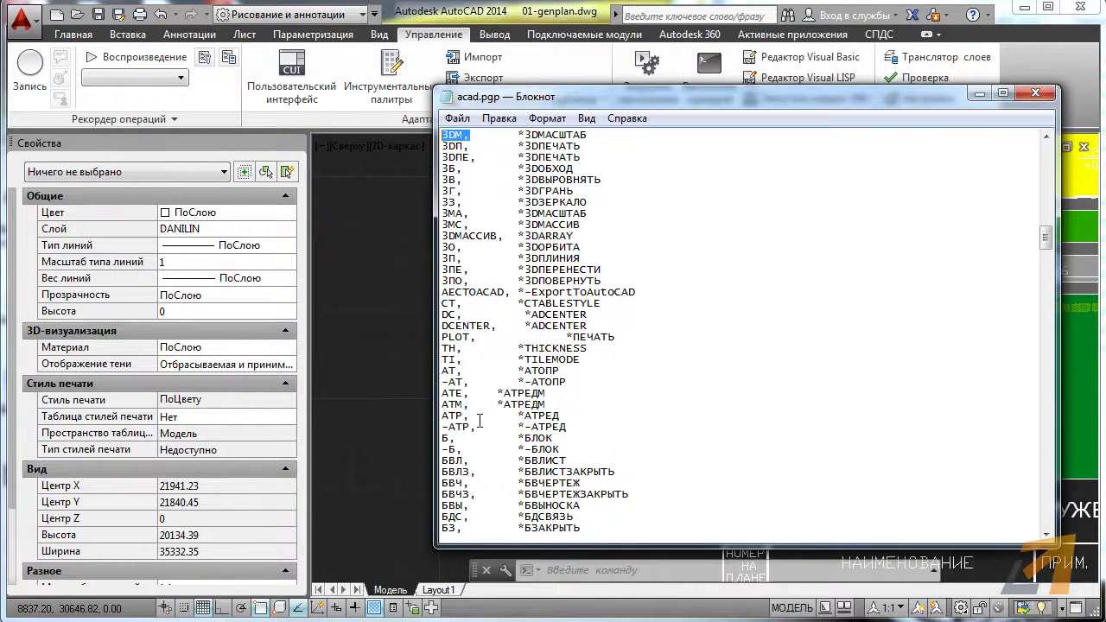
{"action": "scroll", "coordinate": [479, 421], "scroll_direction": "down", "scroll_amount": 1}
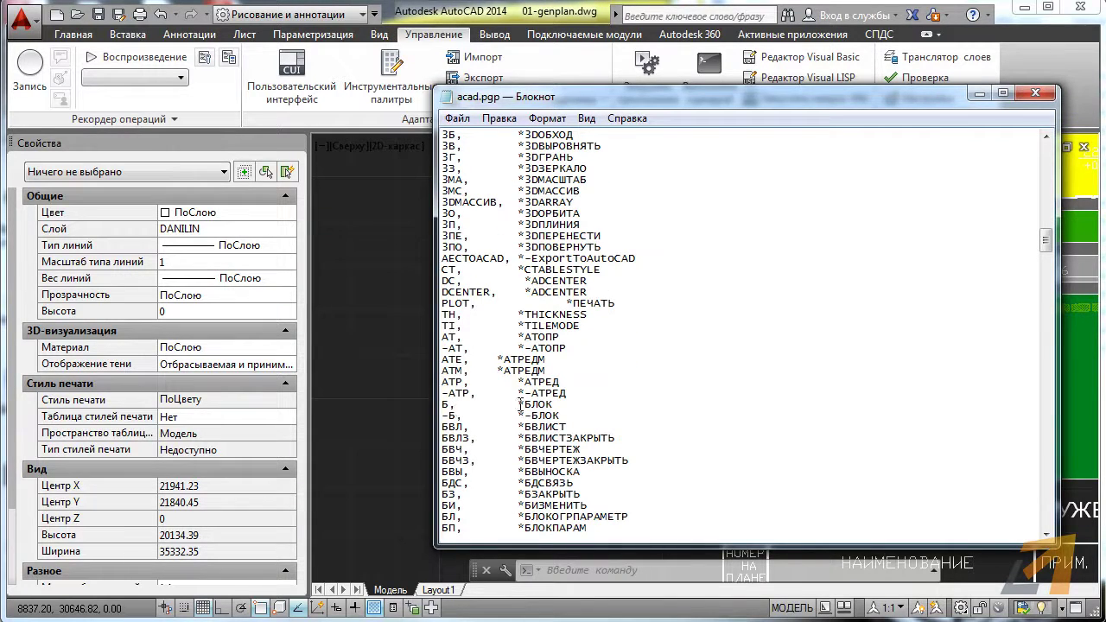
{"action": "left_click_drag", "start_coordinate": [519, 404], "coordinate": [554, 405]}
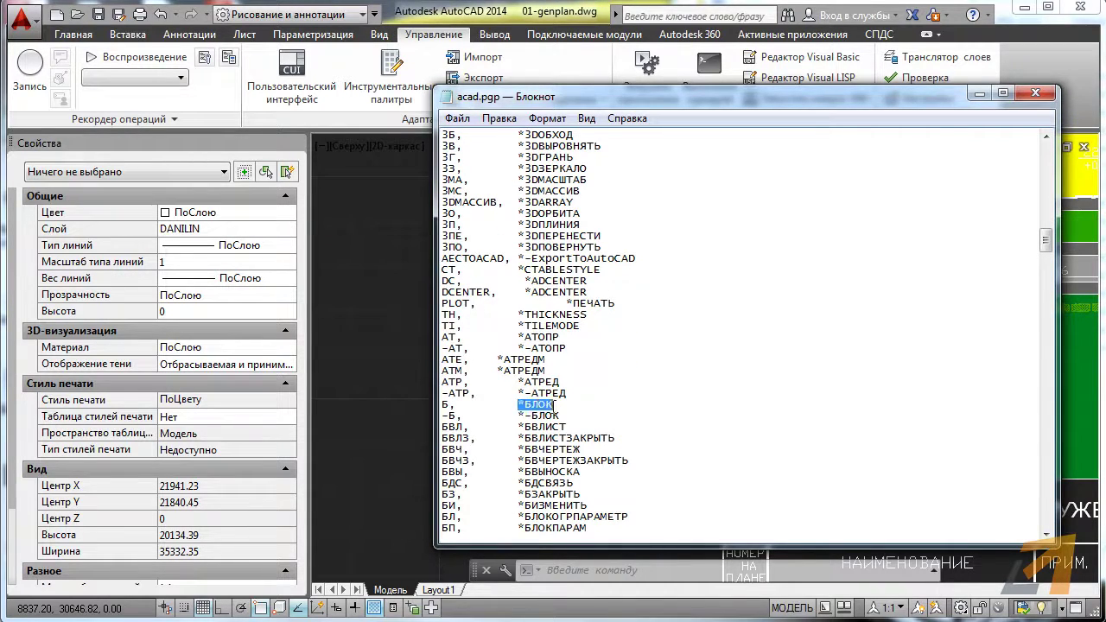
{"action": "left_click", "coordinate": [446, 404]}
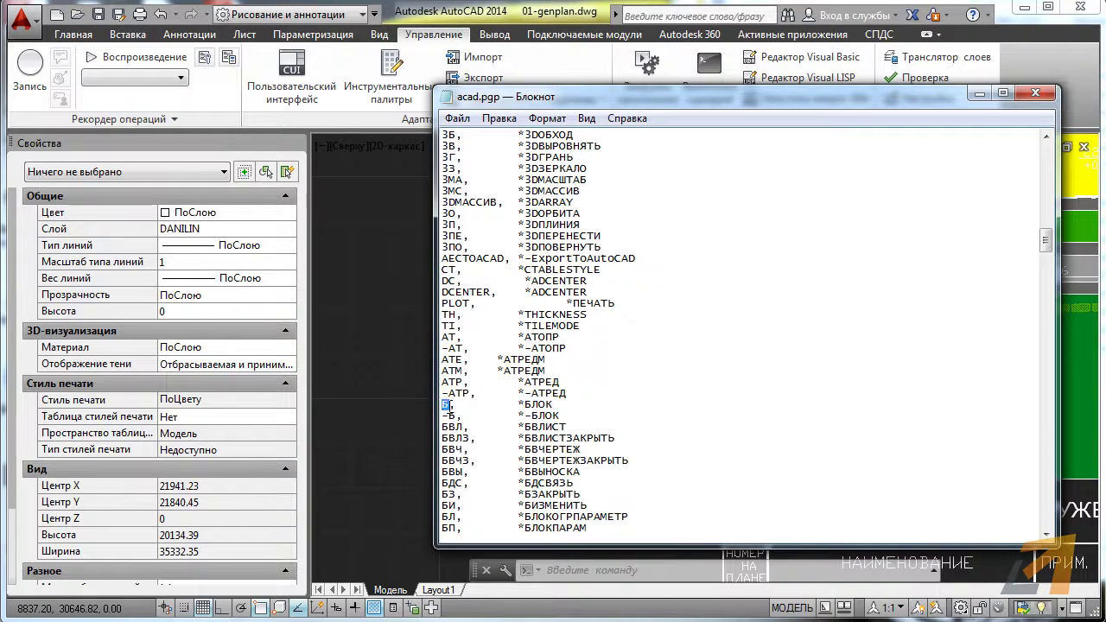
Scroll to the end of acad.pgp and place the cursor below the user aliases section
{"action": "scroll", "coordinate": [481, 439], "scroll_direction": "down", "scroll_amount": 3}
{"action": "scroll", "coordinate": [501, 423], "scroll_direction": "down", "scroll_amount": 7}
{"action": "scroll", "coordinate": [526, 398], "scroll_direction": "down", "scroll_amount": 7}
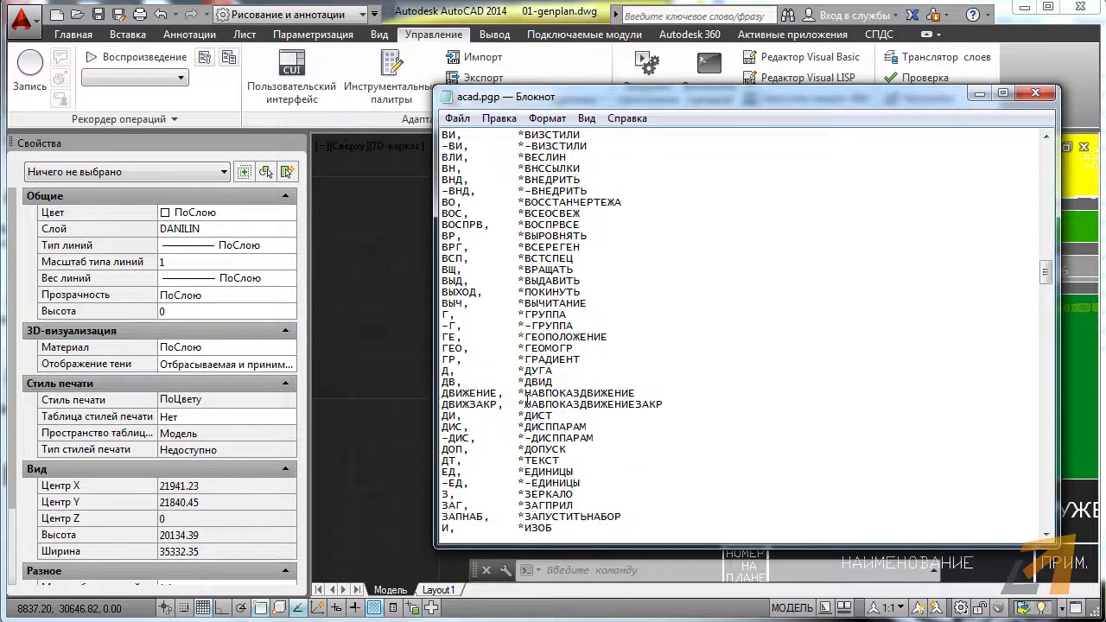
{"action": "scroll", "coordinate": [527, 397], "scroll_direction": "down", "scroll_amount": 7}
{"action": "scroll", "coordinate": [526, 398], "scroll_direction": "down", "scroll_amount": 7}
{"action": "scroll", "coordinate": [526, 397], "scroll_direction": "down", "scroll_amount": 7}
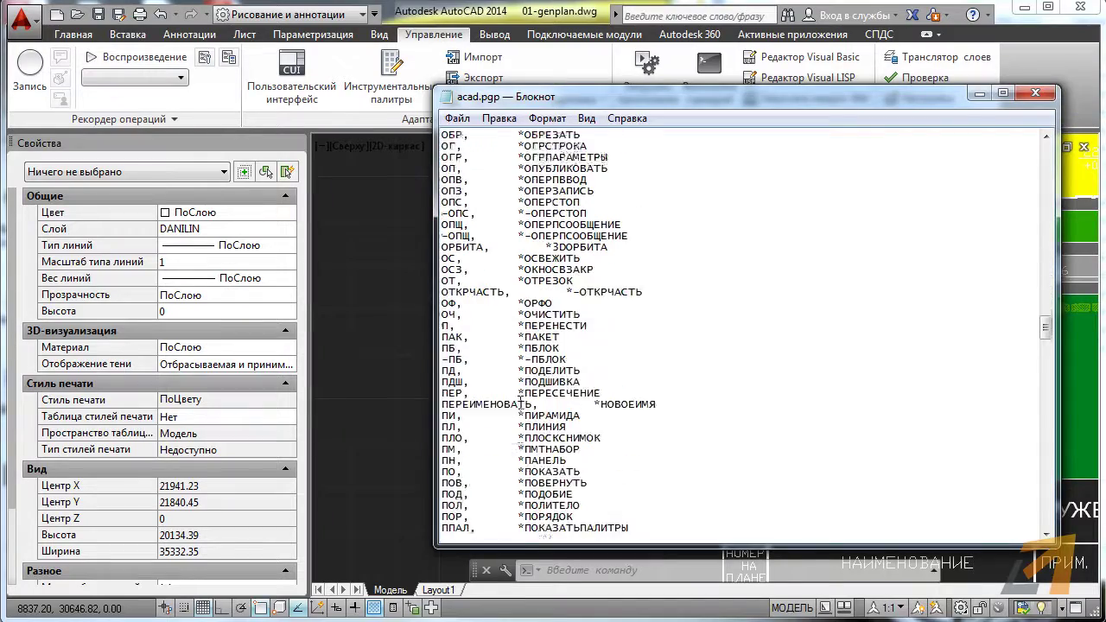
{"action": "scroll", "coordinate": [526, 396], "scroll_direction": "down", "scroll_amount": 2}
{"action": "scroll", "coordinate": [526, 393], "scroll_direction": "down", "scroll_amount": 8}
{"action": "scroll", "coordinate": [527, 393], "scroll_direction": "down", "scroll_amount": 6}
{"action": "scroll", "coordinate": [526, 393], "scroll_direction": "down", "scroll_amount": 7}
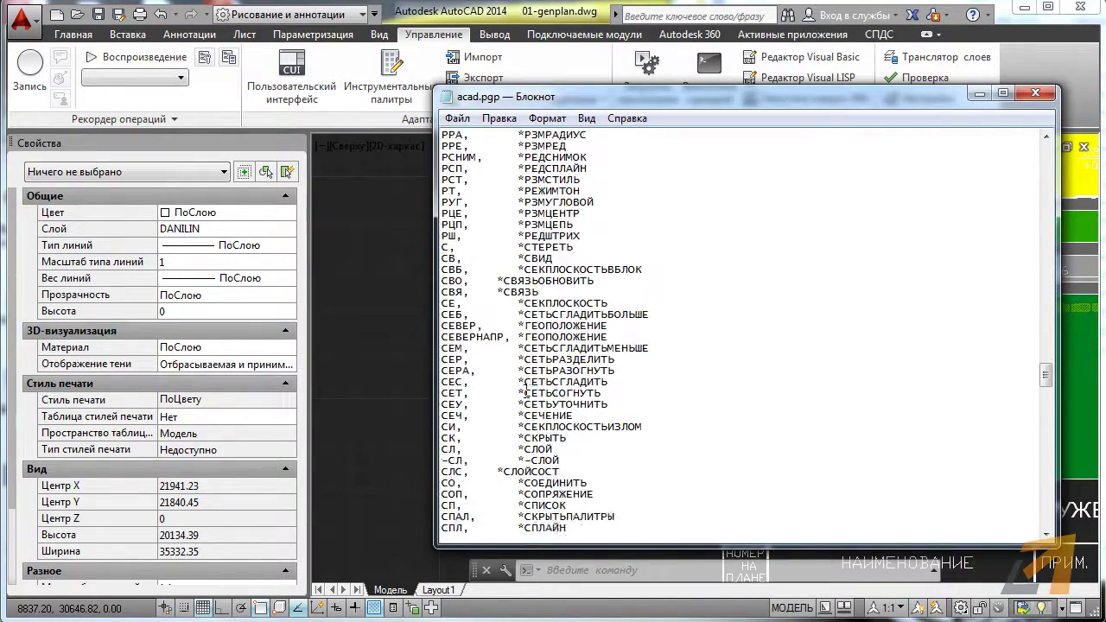
{"action": "scroll", "coordinate": [526, 393], "scroll_direction": "down", "scroll_amount": 7}
{"action": "scroll", "coordinate": [526, 393], "scroll_direction": "down", "scroll_amount": 8}
{"action": "scroll", "coordinate": [529, 391], "scroll_direction": "down", "scroll_amount": 1}
{"action": "scroll", "coordinate": [529, 391], "scroll_direction": "down", "scroll_amount": 6}
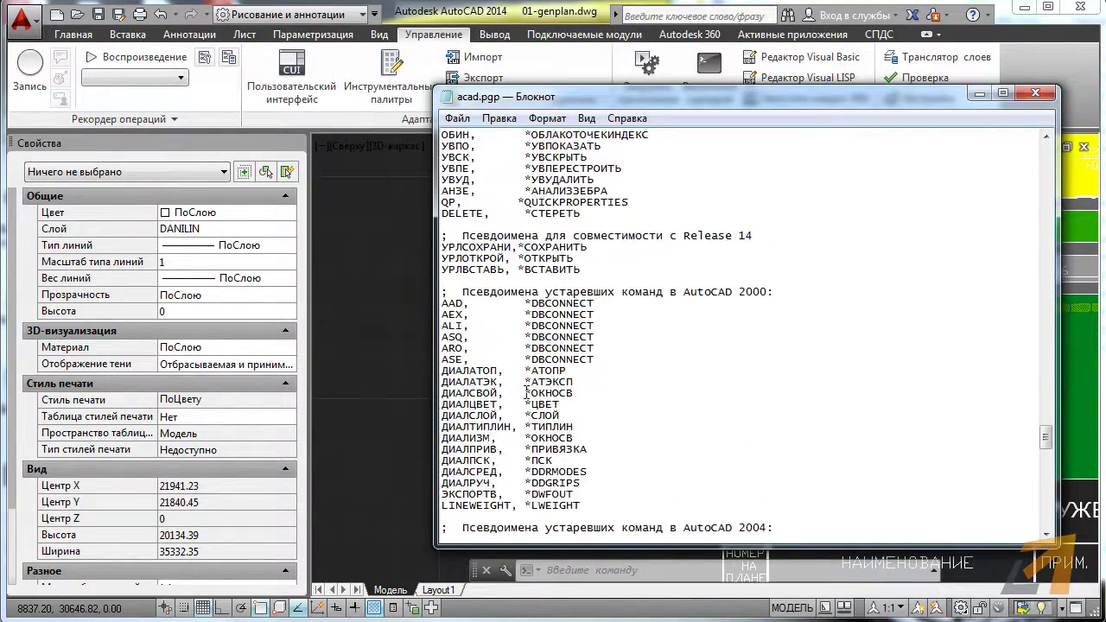
{"action": "scroll", "coordinate": [528, 393], "scroll_direction": "down", "scroll_amount": 10}
{"action": "scroll", "coordinate": [527, 396], "scroll_direction": "down", "scroll_amount": 10}
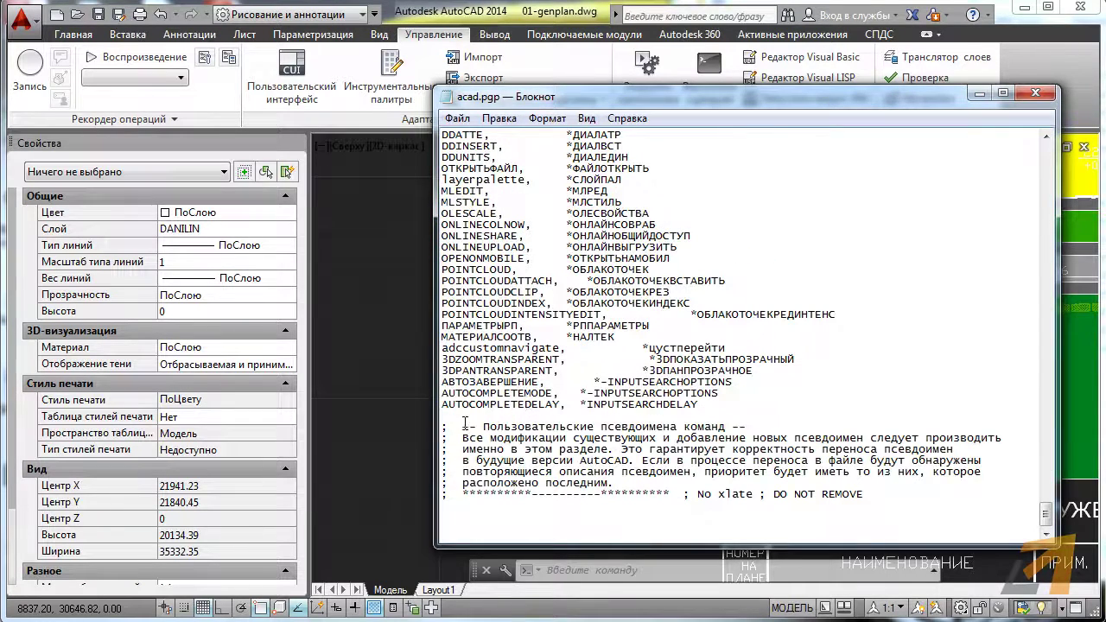
{"action": "left_click_drag", "start_coordinate": [468, 425], "coordinate": [745, 426]}
{"action": "left_click", "coordinate": [745, 426]}
{"action": "left_click", "coordinate": [466, 515]}
Back in the drawing, try the Isolate and Hide options, cancel both, then End Object Isolation
{"action": "left_click", "coordinate": [980, 97]}
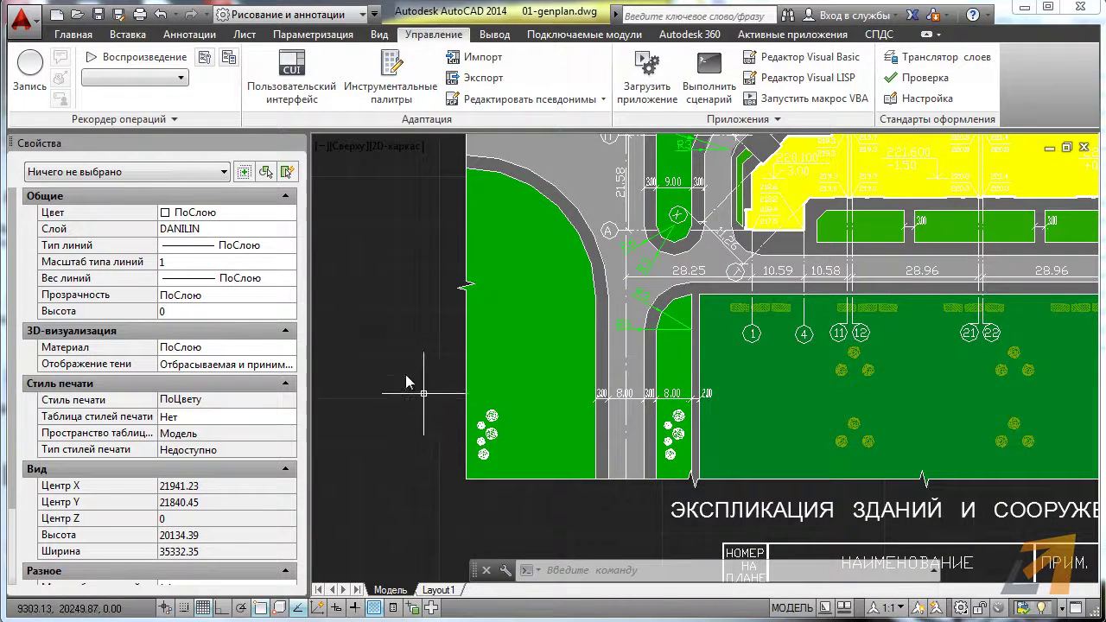
{"action": "right_click", "coordinate": [375, 228]}
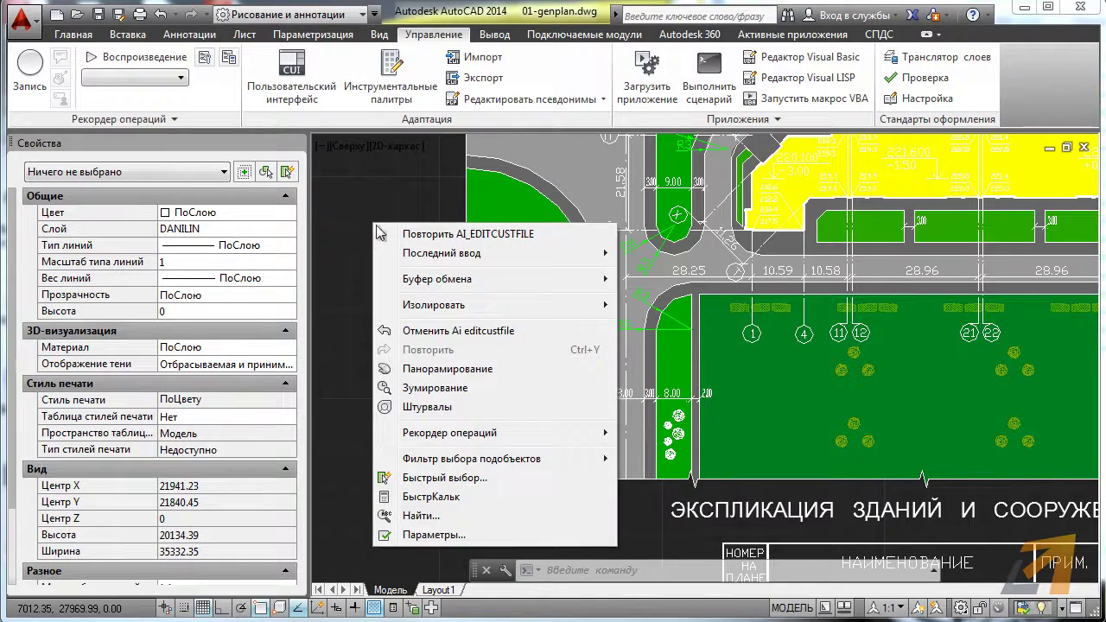
{"action": "mouse_move", "coordinate": [434, 304]}
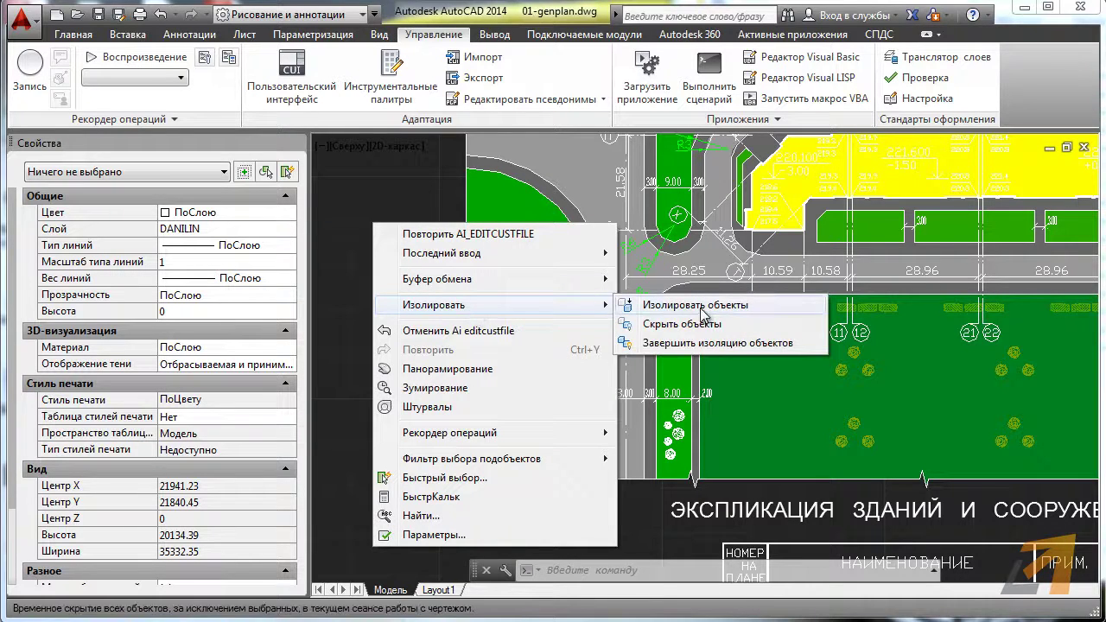
{"action": "left_click", "coordinate": [676, 308]}
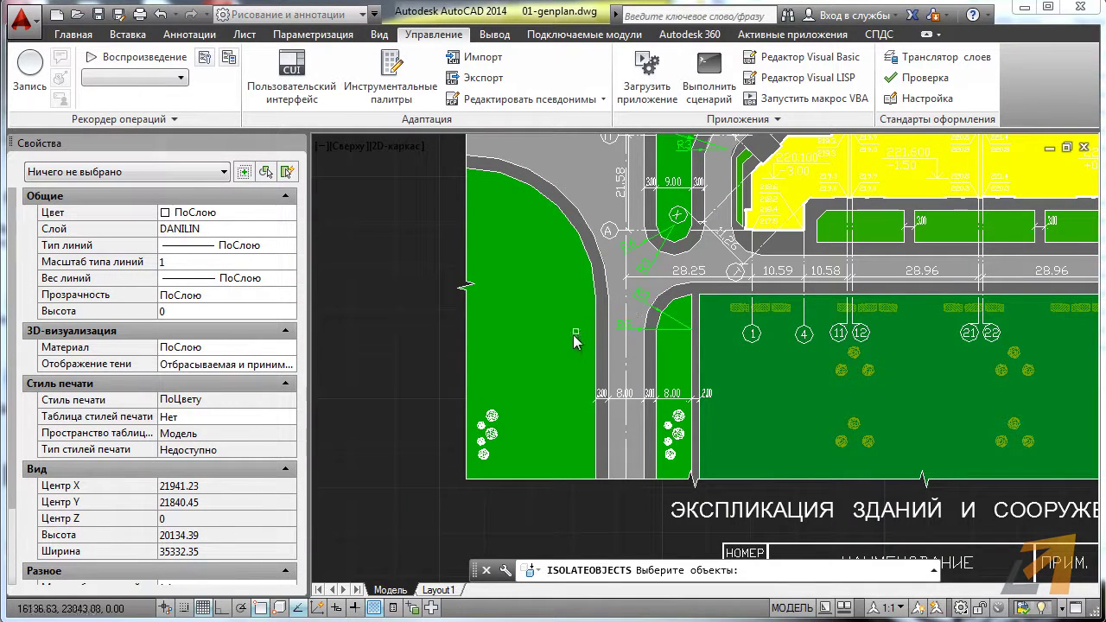
{"action": "key", "text": "Return"}
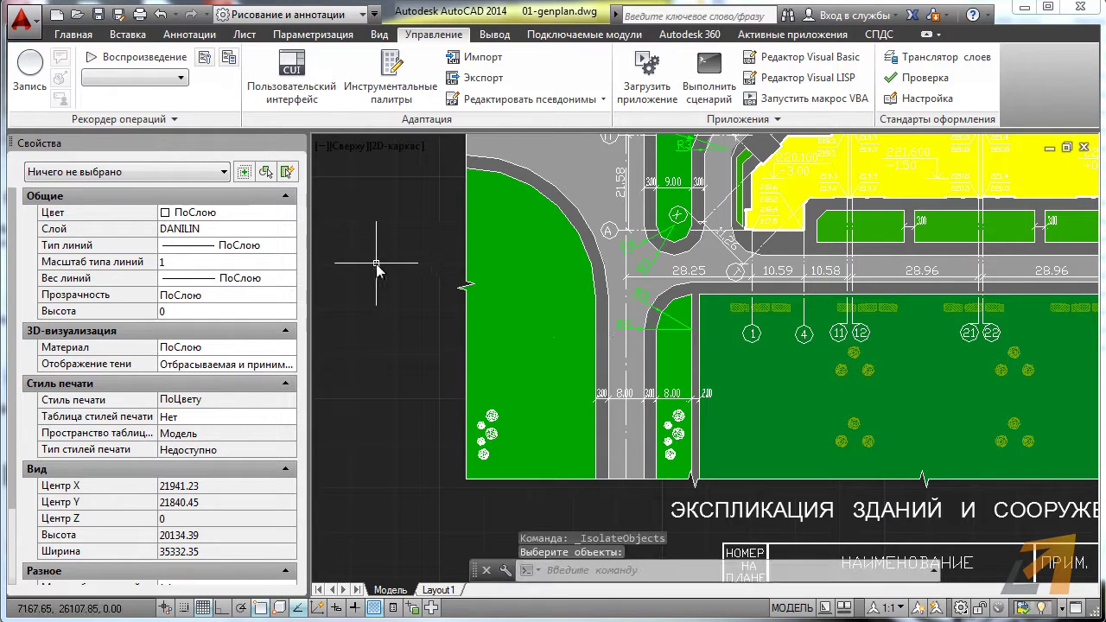
{"action": "right_click", "coordinate": [376, 263]}
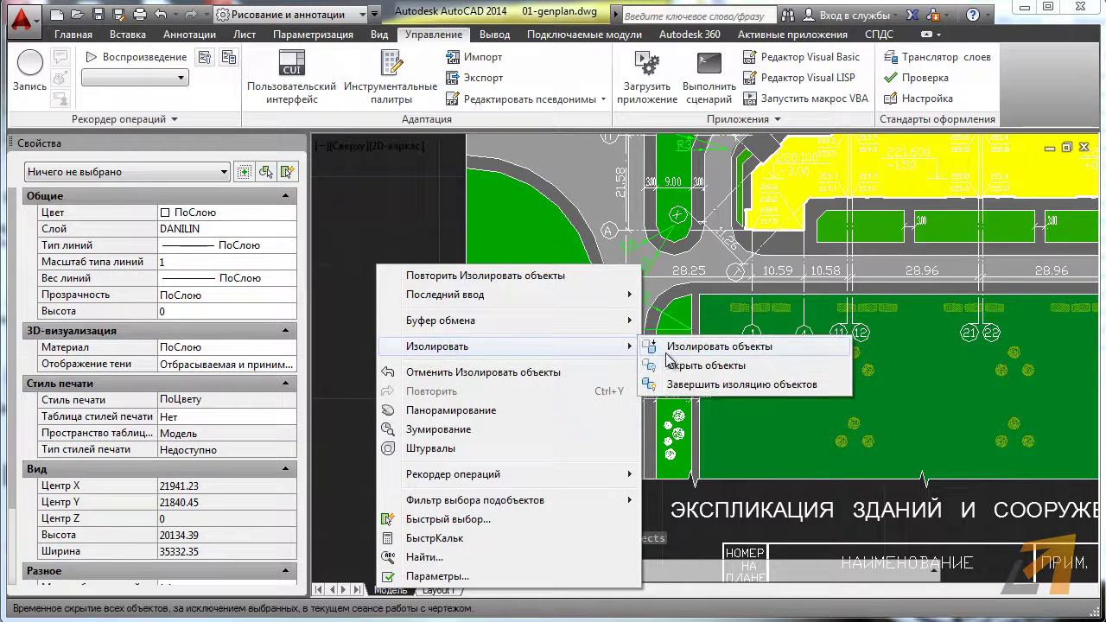
{"action": "left_click", "coordinate": [692, 364]}
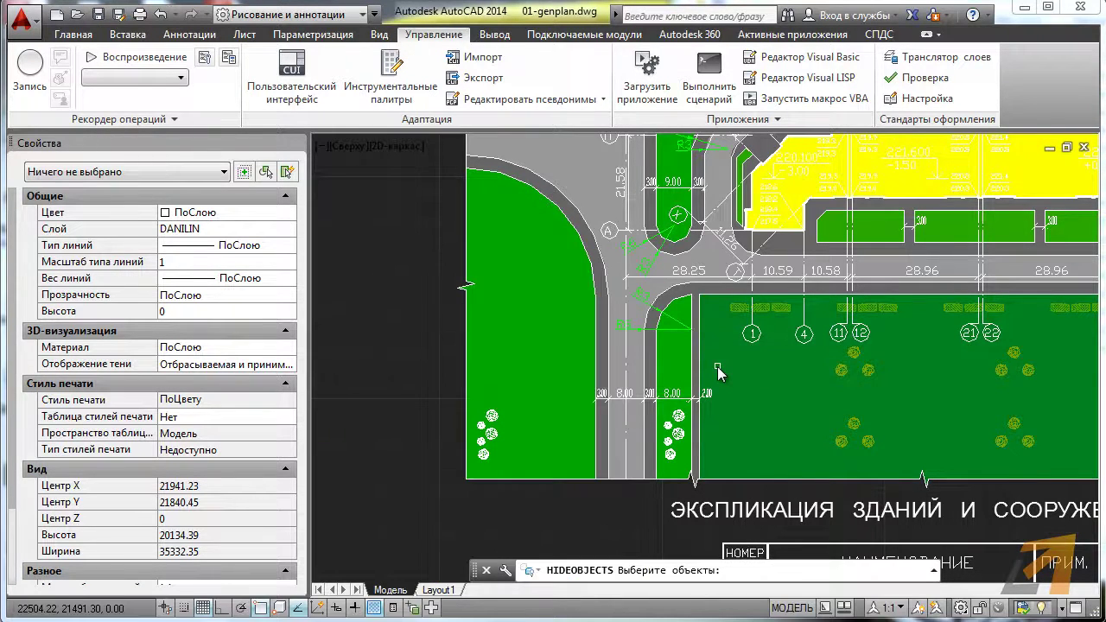
{"action": "key", "text": "Return"}
{"action": "right_click", "coordinate": [400, 245]}
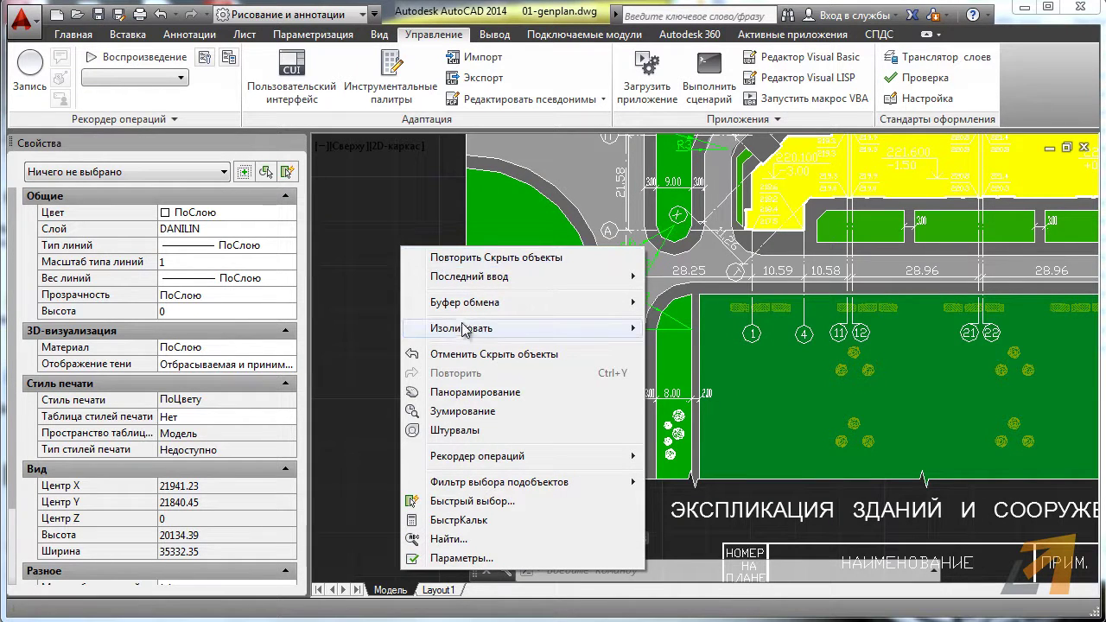
{"action": "mouse_move", "coordinate": [519, 328]}
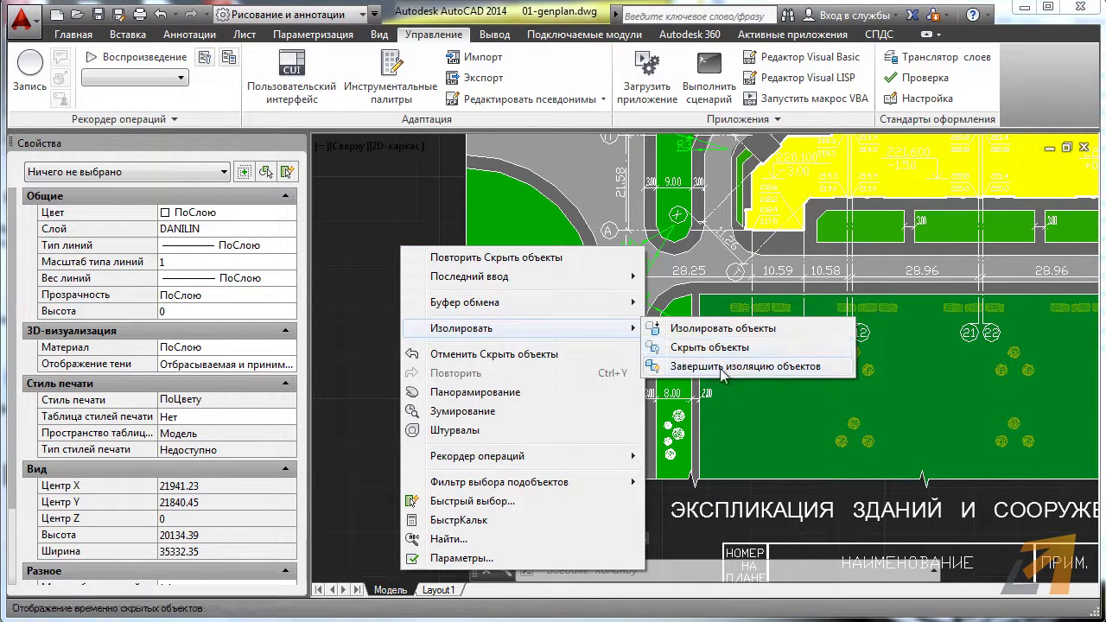
{"action": "left_click", "coordinate": [722, 367]}
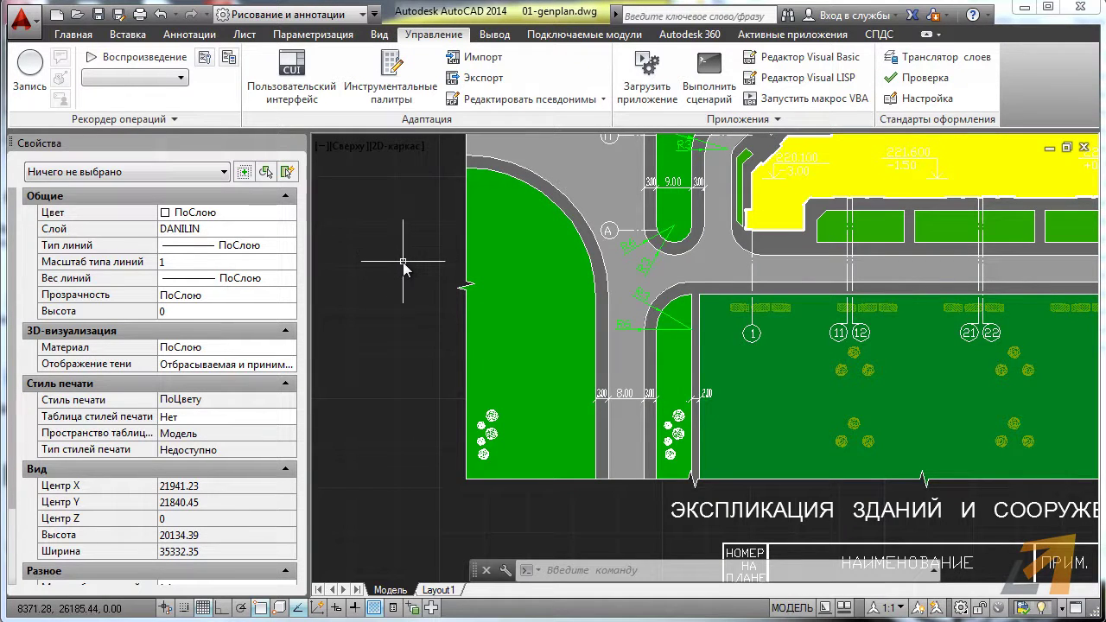
Select all 86 arcs similar to the road curve, deselect them, and open the F2 history
{"action": "left_click", "coordinate": [550, 202]}
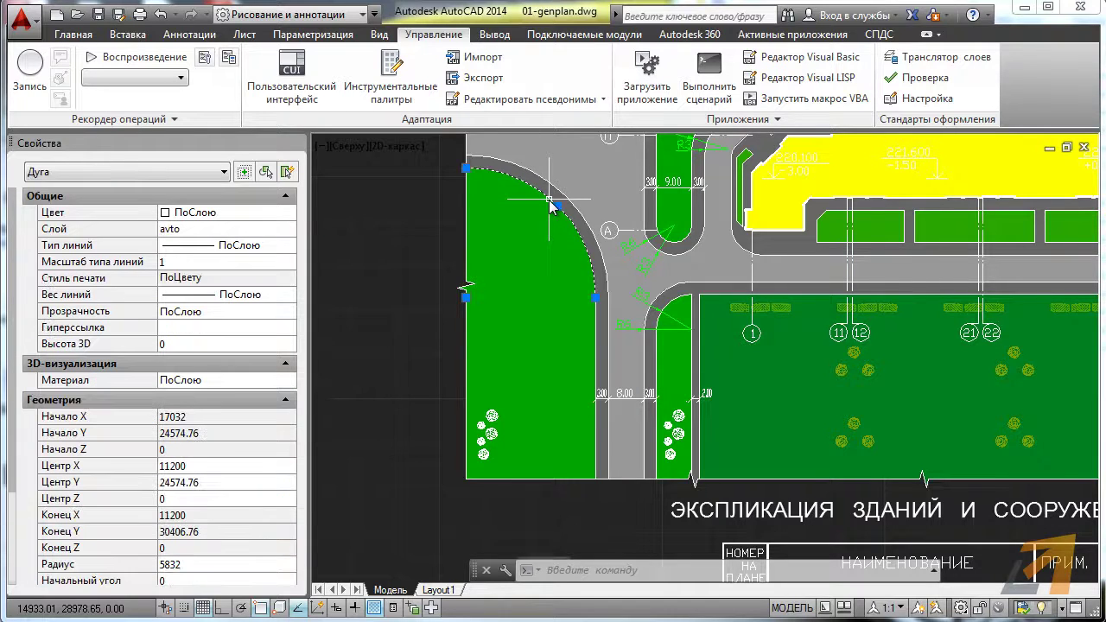
{"action": "right_click", "coordinate": [540, 197]}
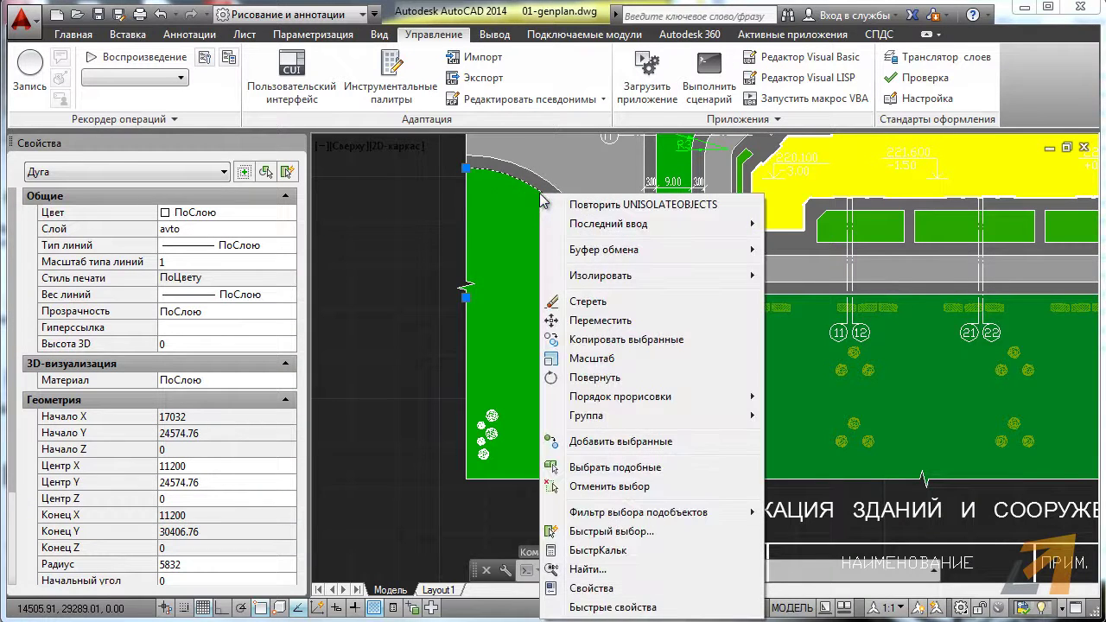
{"action": "left_click", "coordinate": [648, 468]}
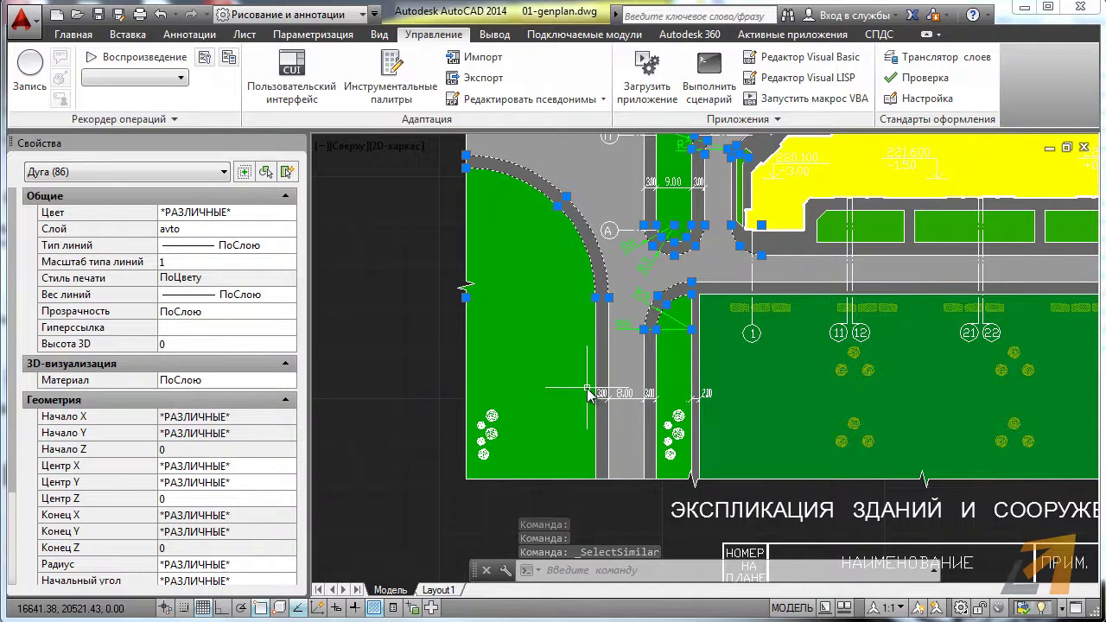
{"action": "key", "text": "Escape"}
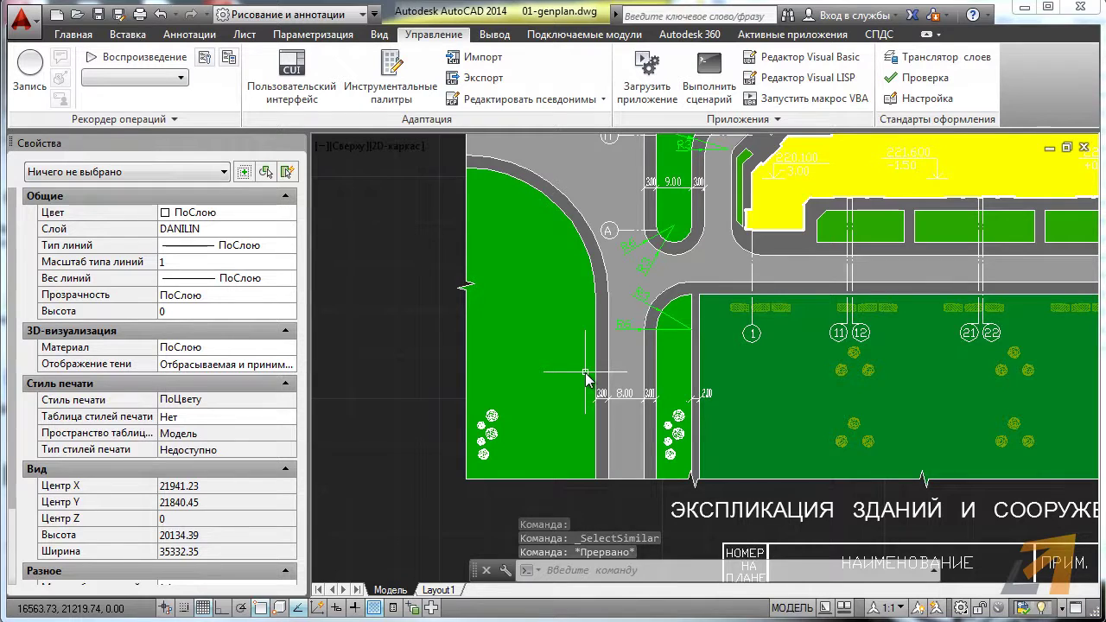
{"action": "key", "text": "F2"}
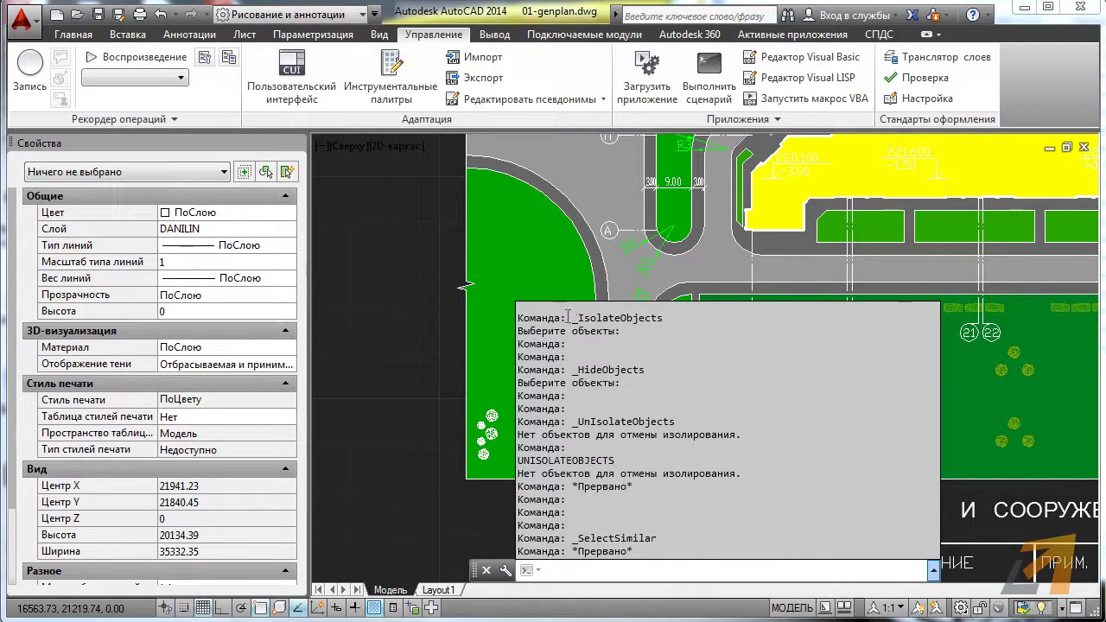
Copy _IsolateObjects from the command history and switch back to acad.pgp in Notepad
{"action": "left_click_drag", "start_coordinate": [572, 318], "coordinate": [680, 316]}
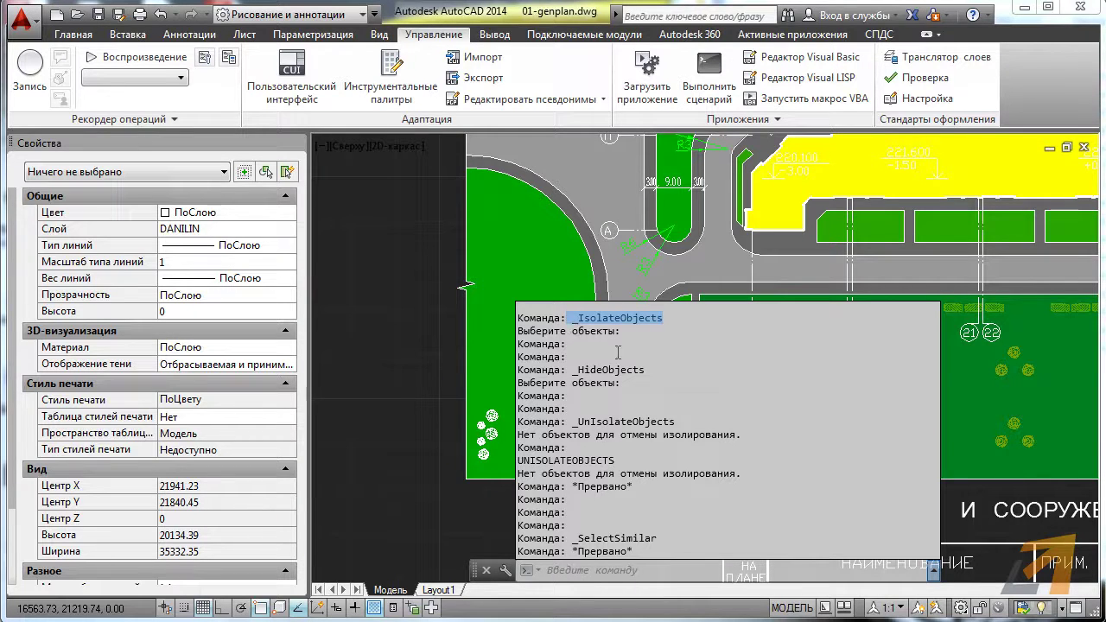
{"action": "left_click_drag", "start_coordinate": [572, 538], "coordinate": [657, 538]}
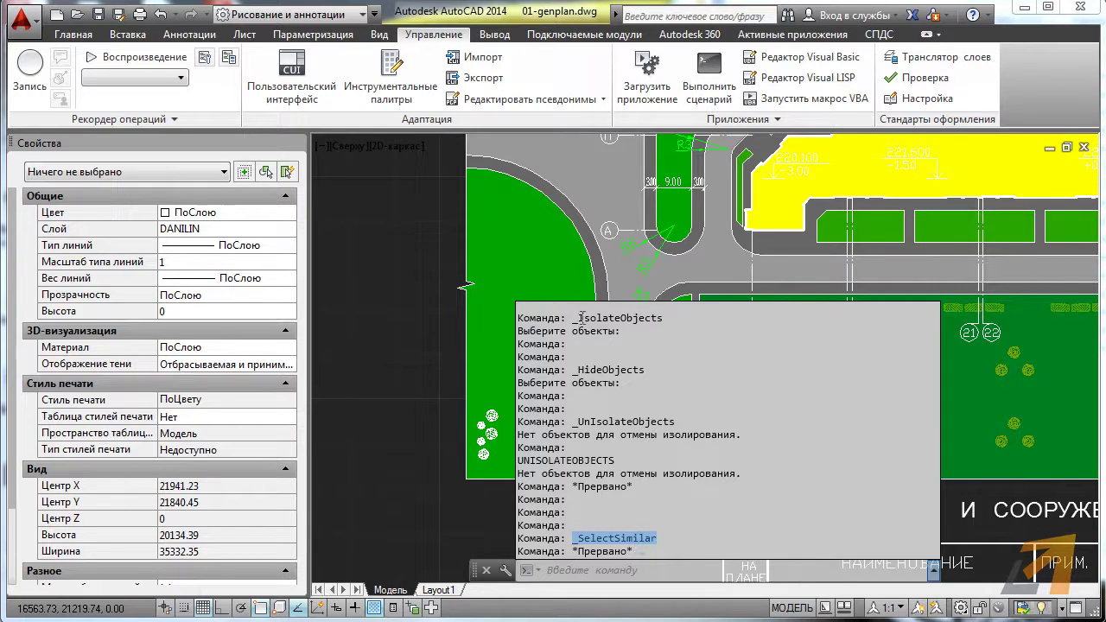
{"action": "left_click_drag", "start_coordinate": [575, 321], "coordinate": [666, 322]}
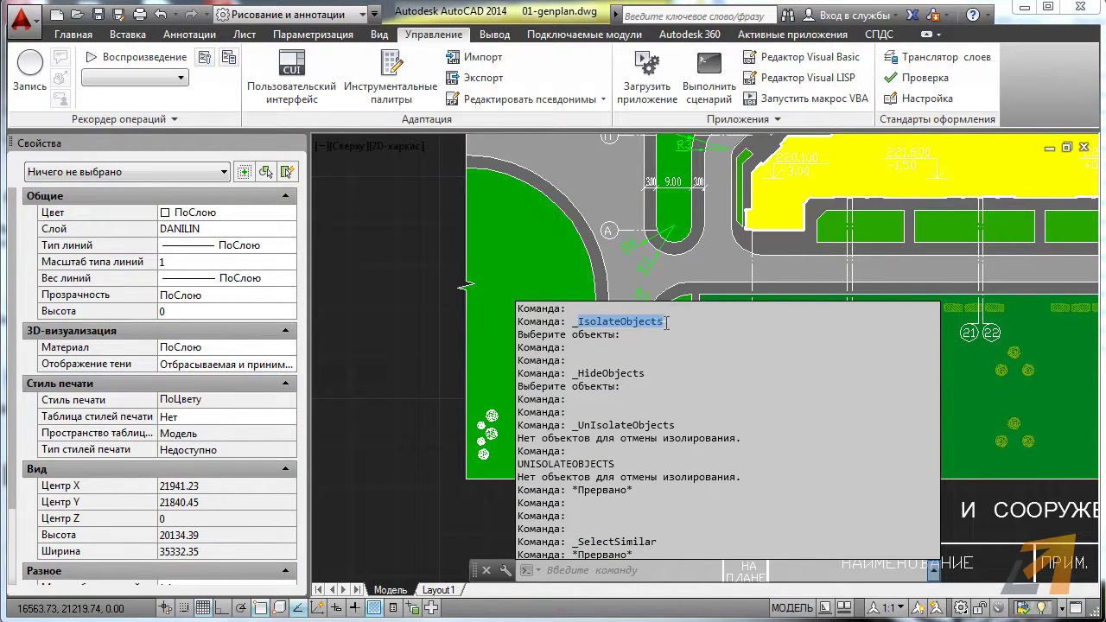
{"action": "key", "text": "ctrl+c"}
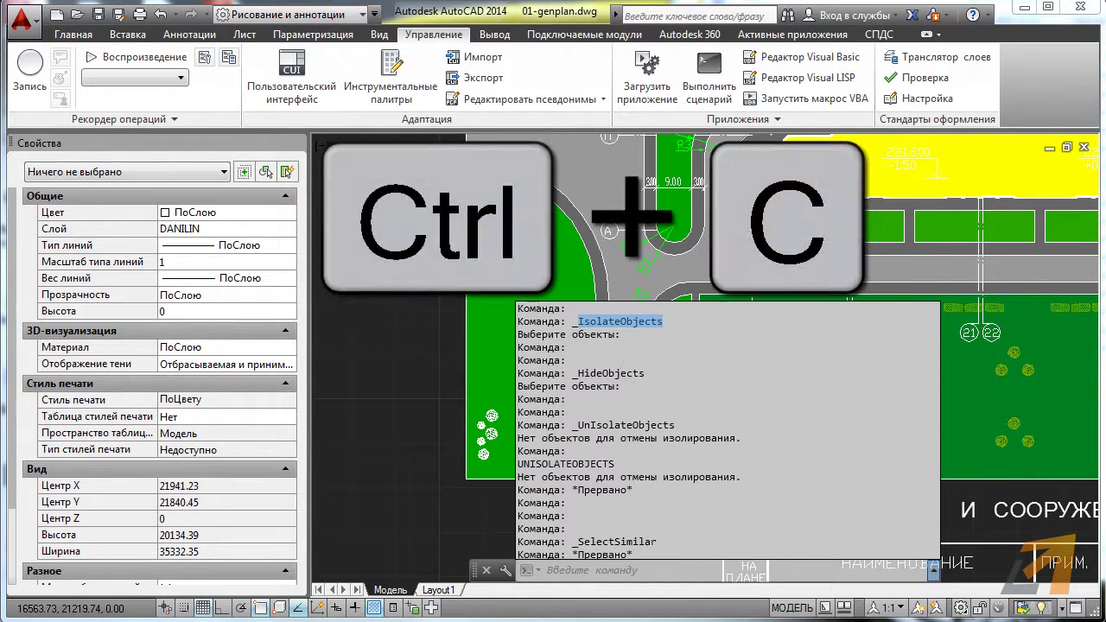
{"action": "key", "text": "alt+Tab"}
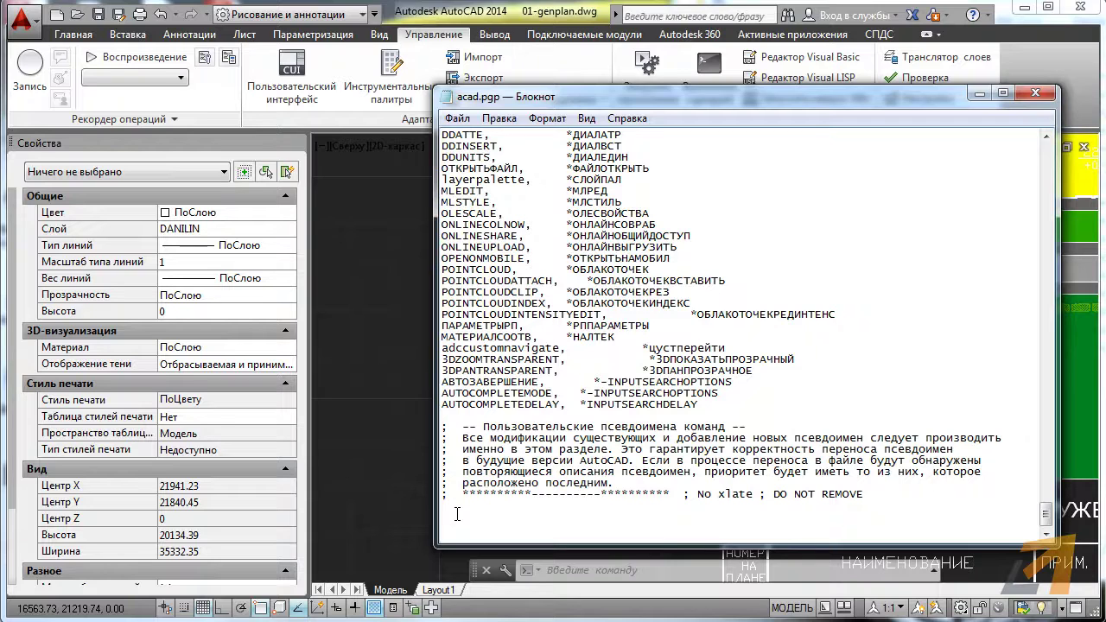
Add the line 'ии' followed by a tab and *IsolateObjects at the end of acad.pgp
{"action": "type", "text": "ии"}
{"action": "key", "text": "Tab"}
{"action": "key", "text": "Tab"}
{"action": "key", "text": "ctrl+v"}
Copy _HideObjects from AutoCAD's F2 command history and paste it as the cc alias's command
{"action": "left_click", "coordinate": [376, 516]}
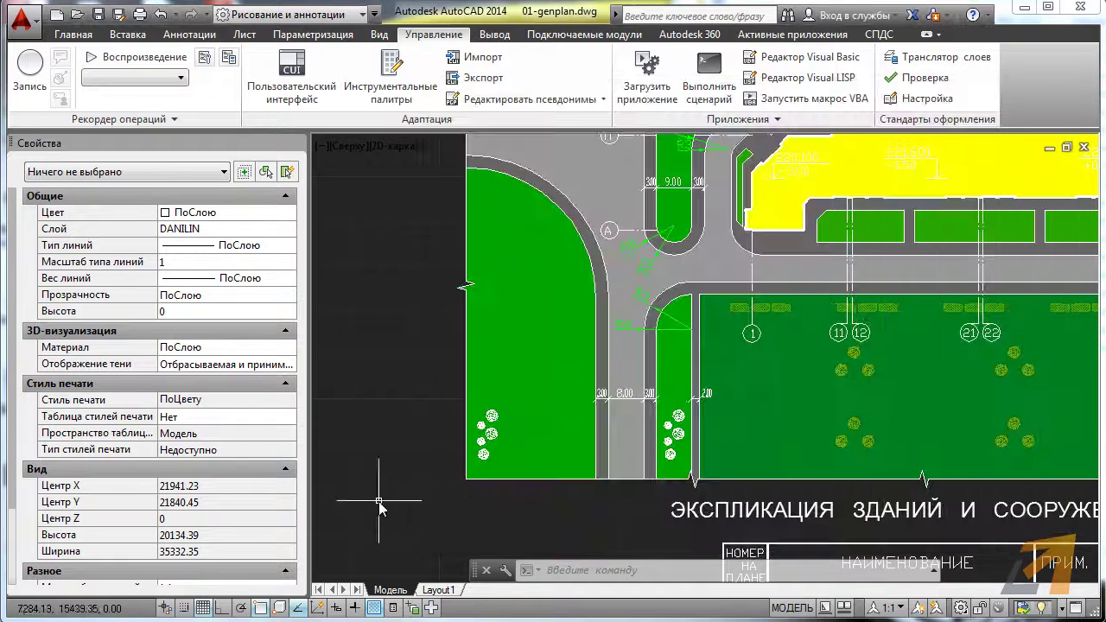
{"action": "key", "text": "F2"}
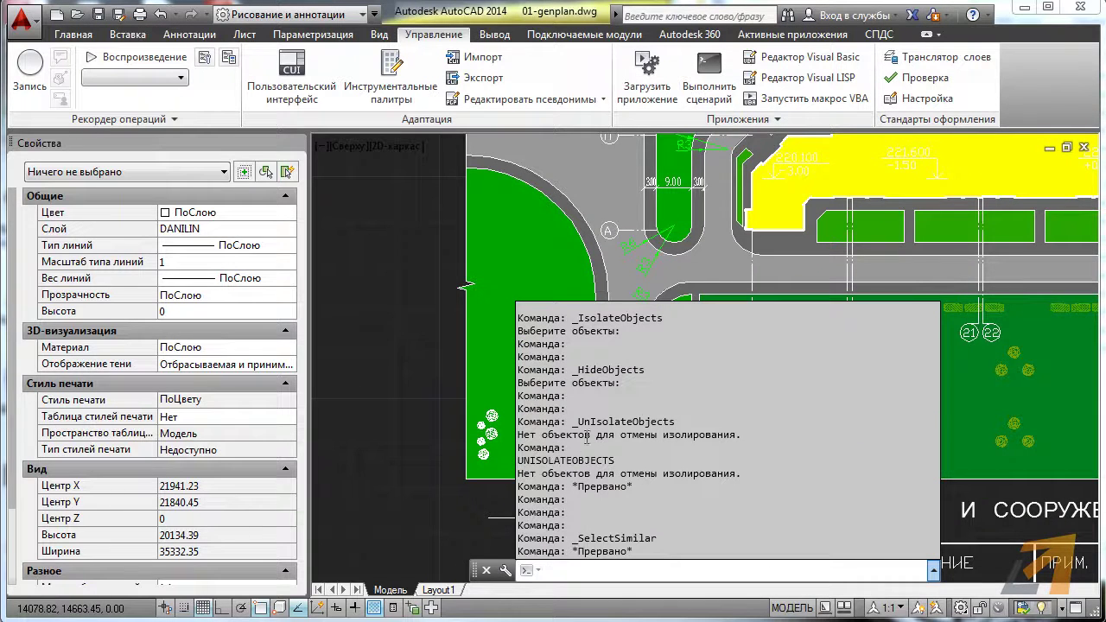
{"action": "left_click_drag", "start_coordinate": [574, 369], "coordinate": [646, 369]}
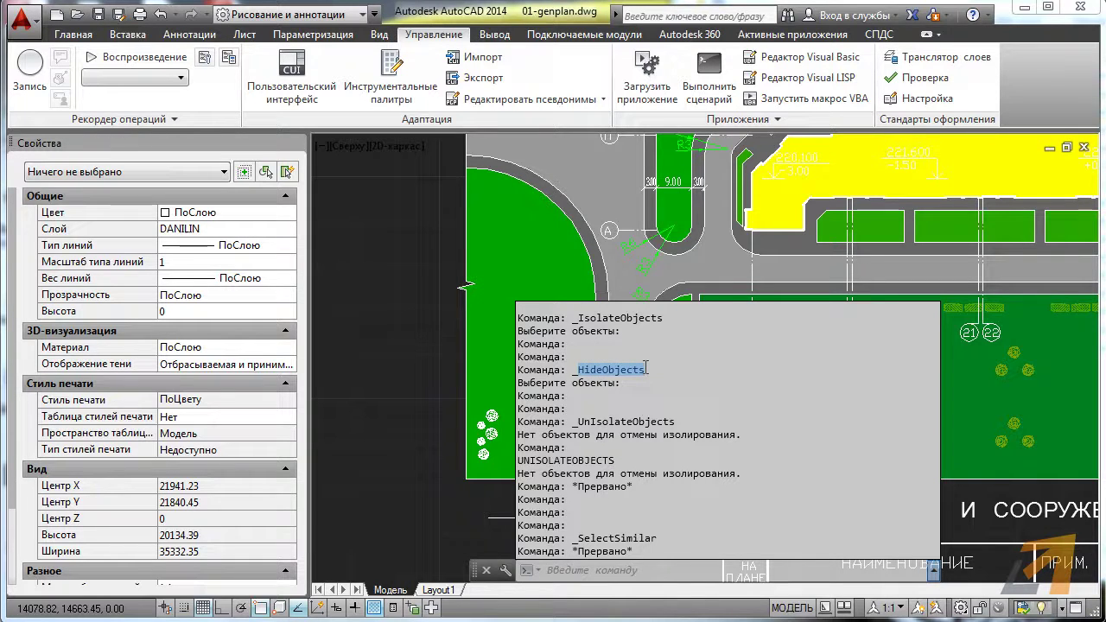
{"action": "key", "text": "ctrl+c"}
{"action": "key", "text": "alt+Tab"}
{"action": "key", "text": "ctrl+v"}
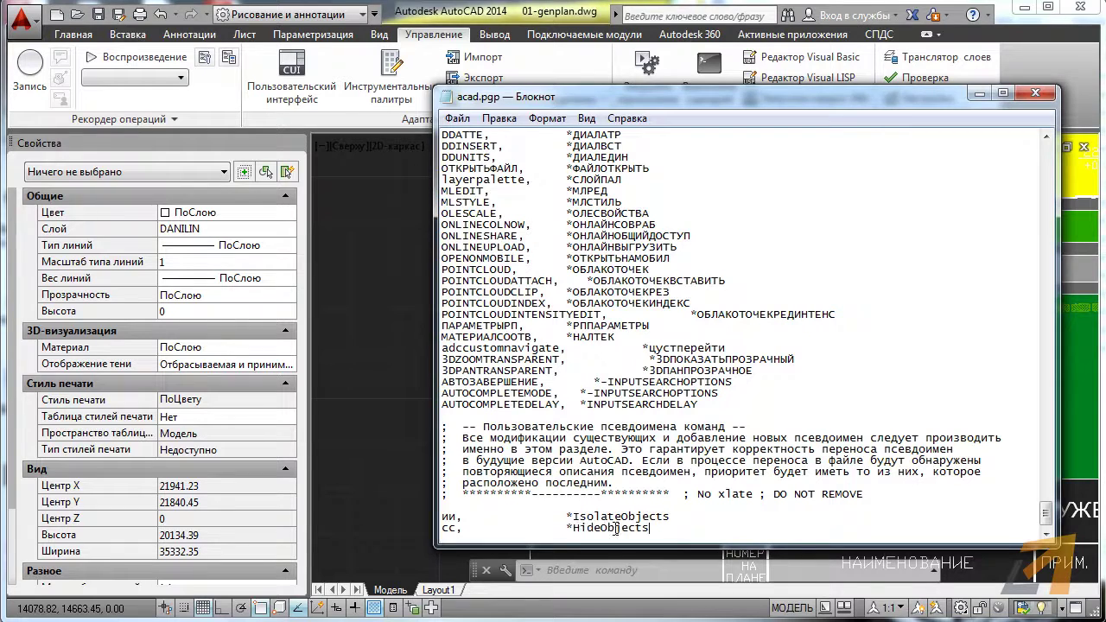
{"action": "key", "text": "Return"}
{"action": "type", "text": "вв,               *SelectSimilar"}
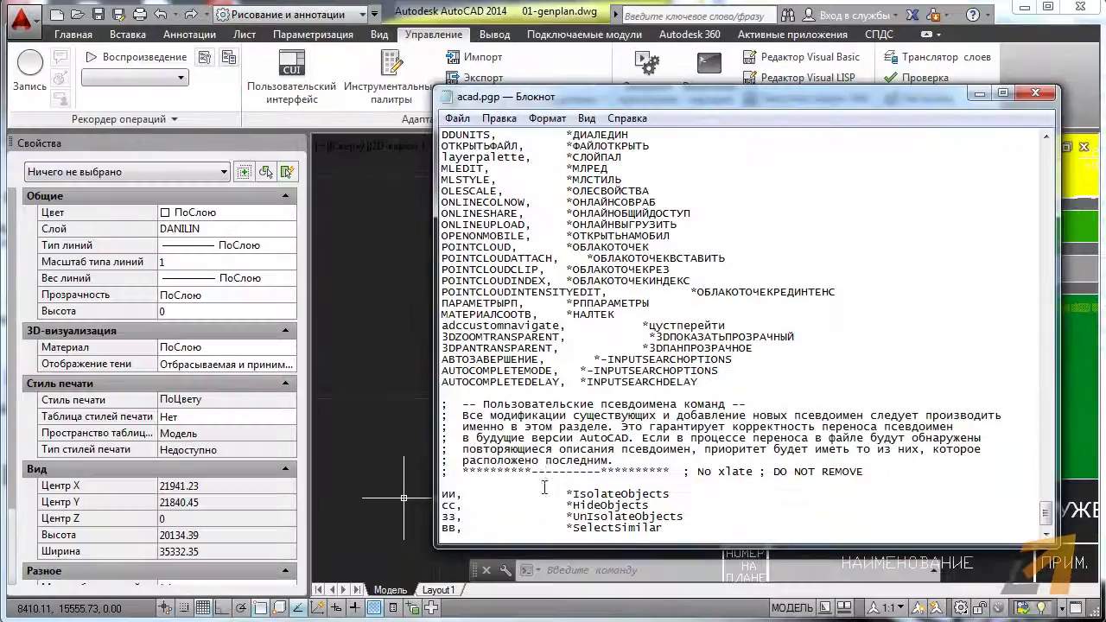
Finish the зз and вв alias lines, then save and close acad.pgp
{"action": "left_click_drag", "start_coordinate": [442, 493], "coordinate": [679, 496]}
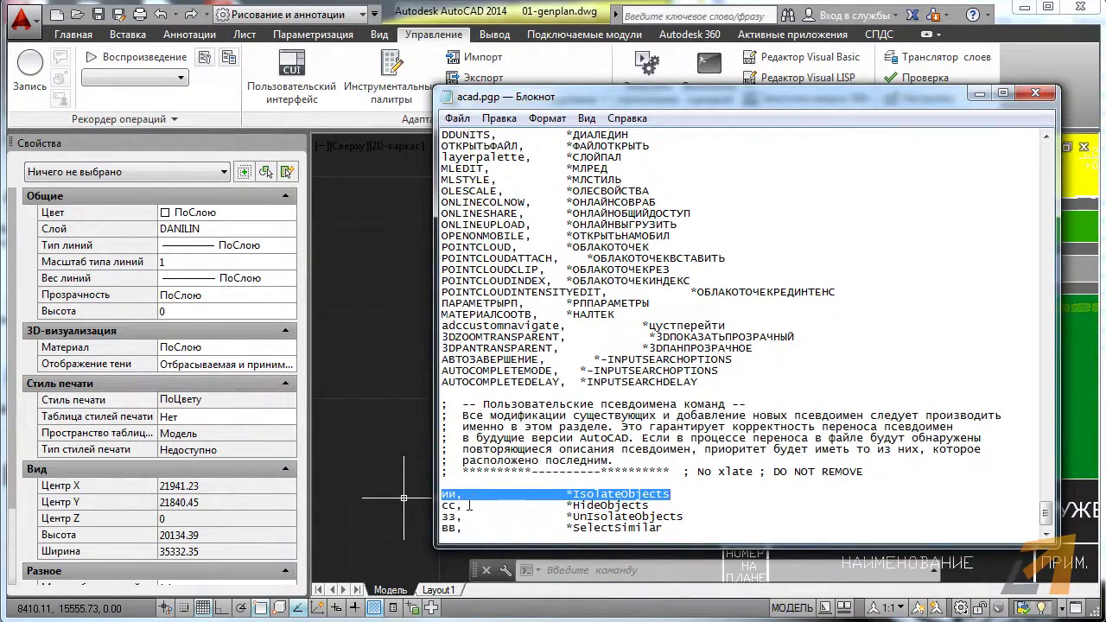
{"action": "left_click", "coordinate": [461, 506]}
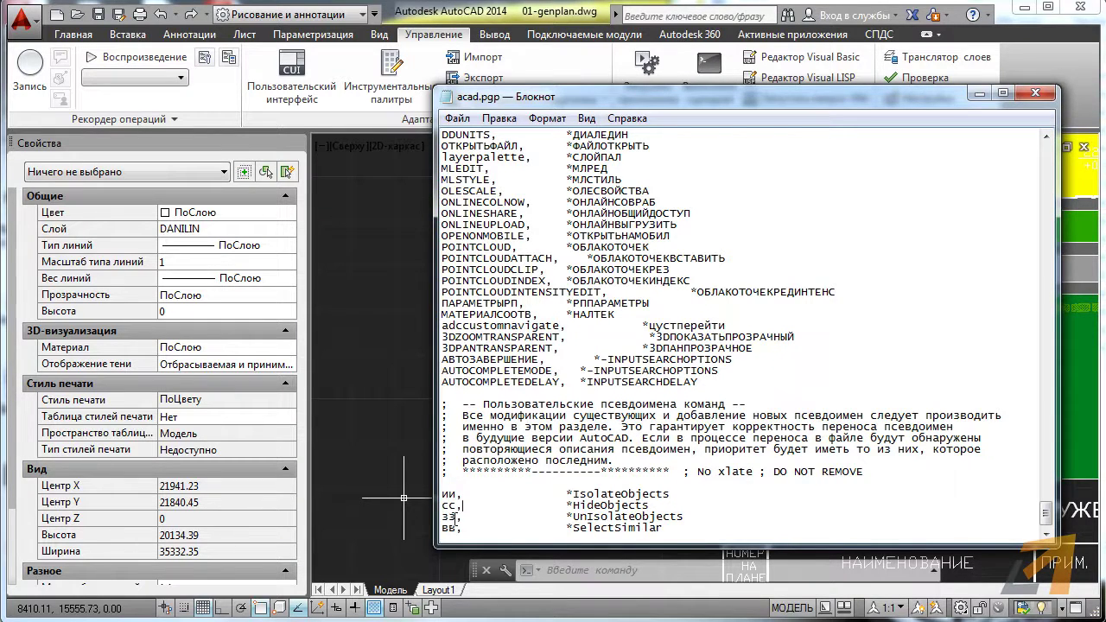
{"action": "left_click", "coordinate": [441, 527]}
{"action": "left_click", "coordinate": [457, 119]}
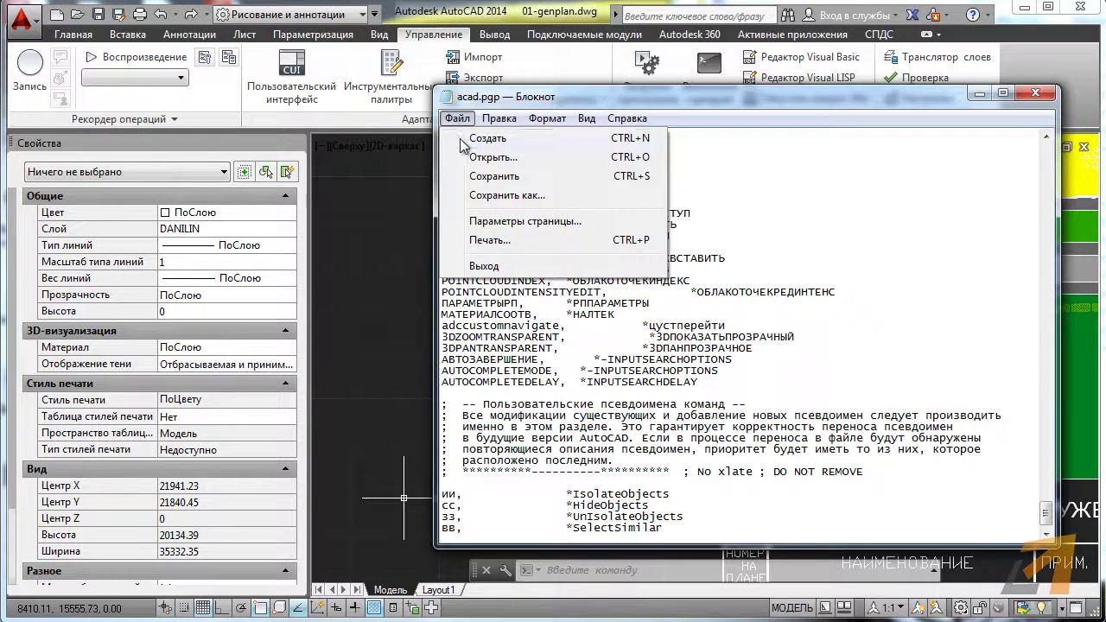
{"action": "left_click", "coordinate": [484, 176]}
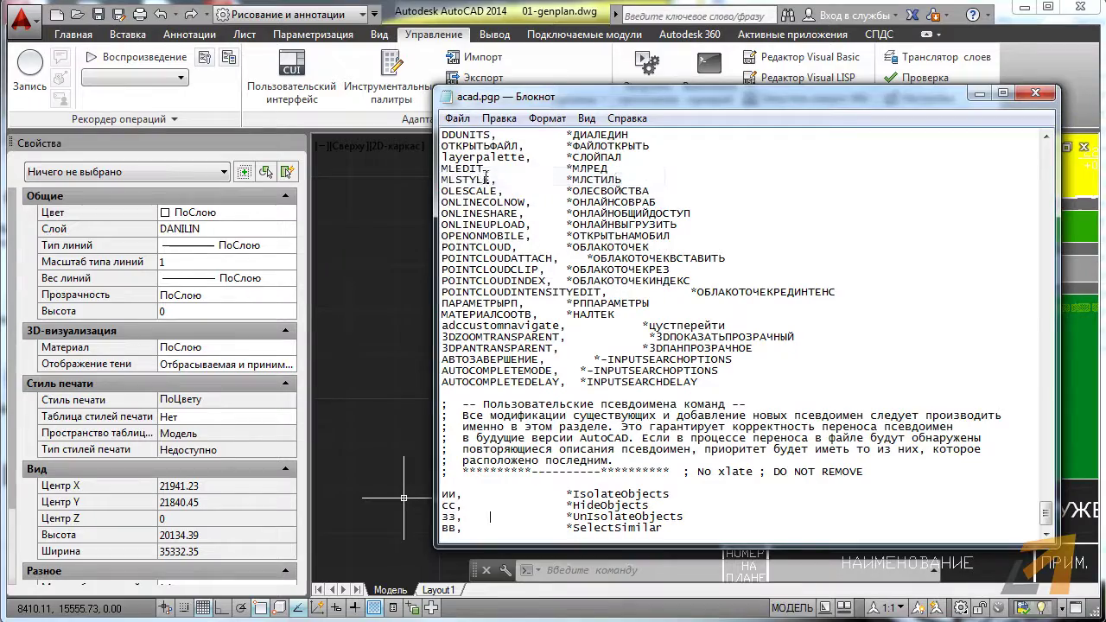
{"action": "left_click", "coordinate": [1036, 93]}
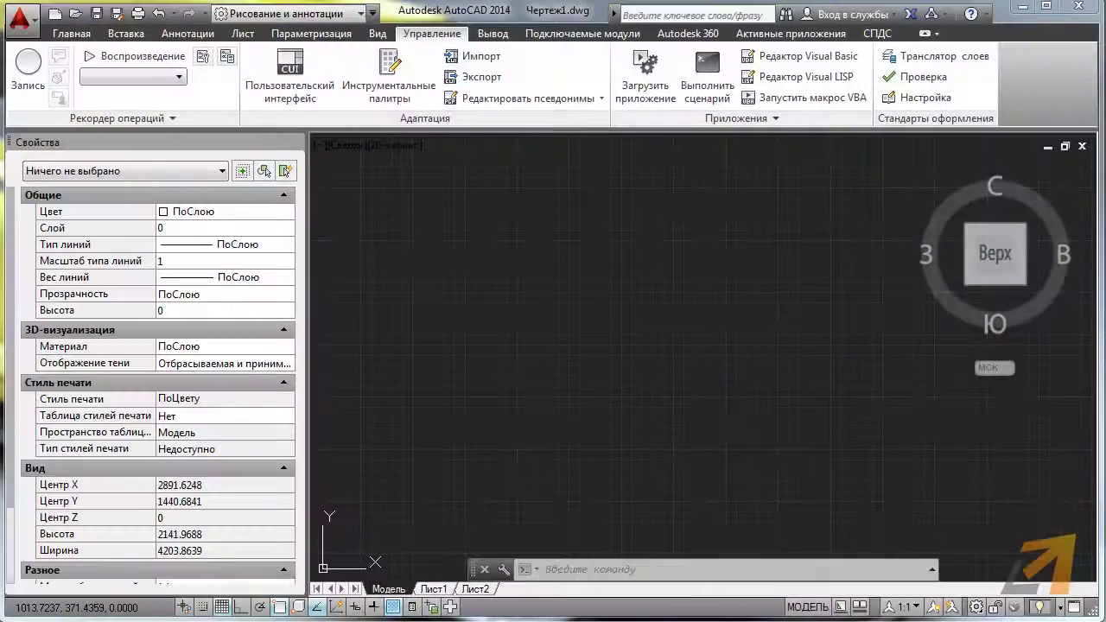
Zoom out over the site plan and back in on the tree cluster left of the road
{"action": "scroll", "coordinate": [509, 332], "scroll_direction": "down", "scroll_amount": 3}
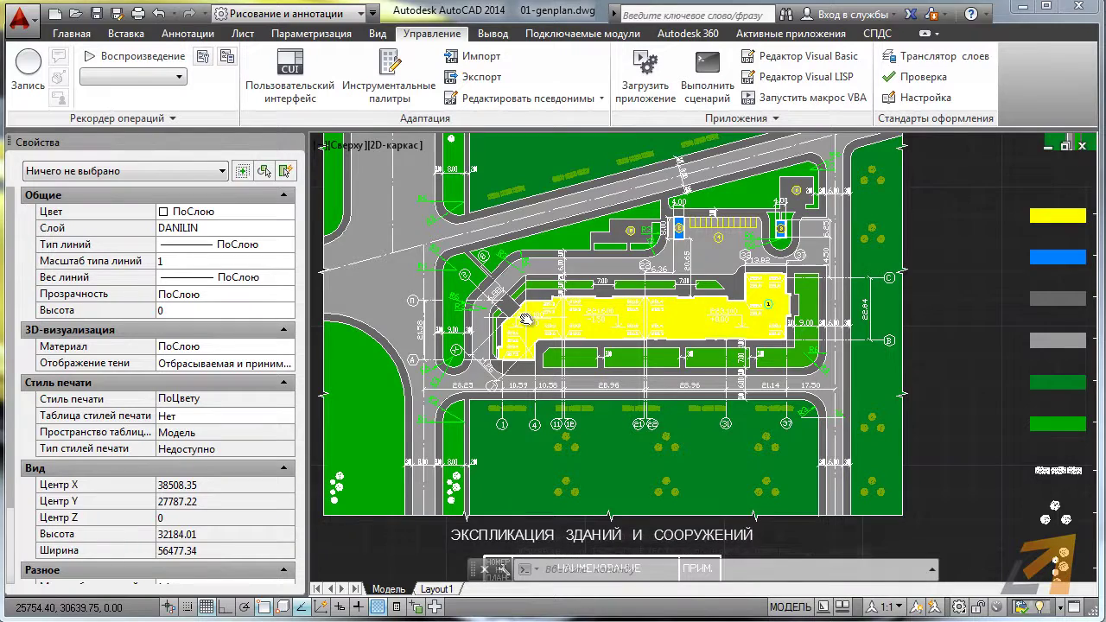
{"action": "scroll", "coordinate": [483, 415], "scroll_direction": "up", "scroll_amount": 3}
{"action": "scroll", "coordinate": [424, 444], "scroll_direction": "up", "scroll_amount": 3}
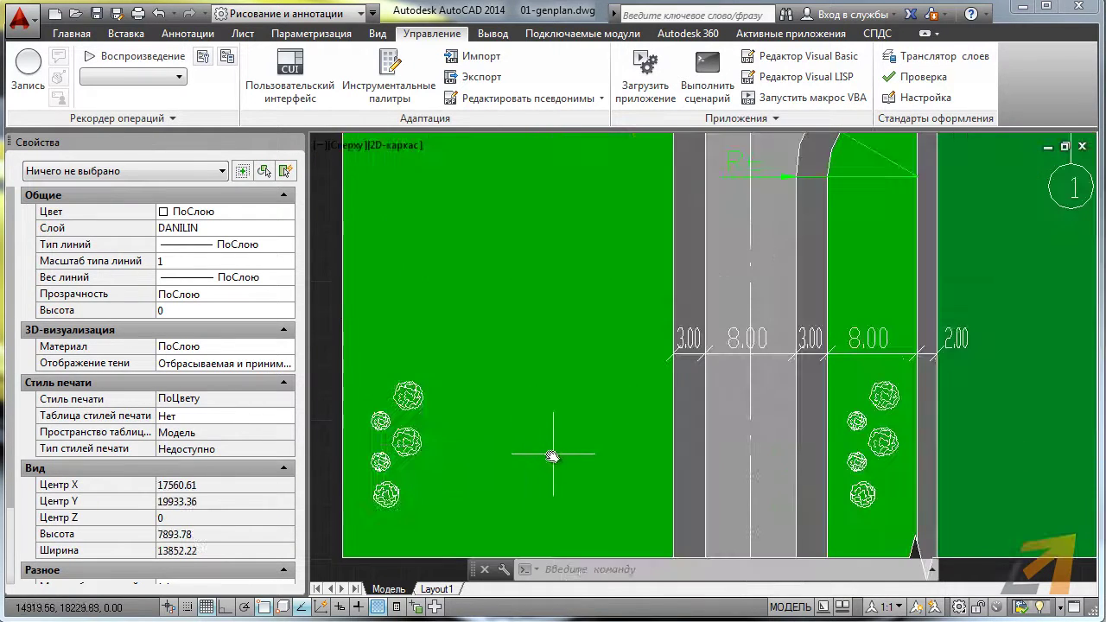
{"action": "scroll", "coordinate": [384, 341], "scroll_direction": "up", "scroll_amount": 3}
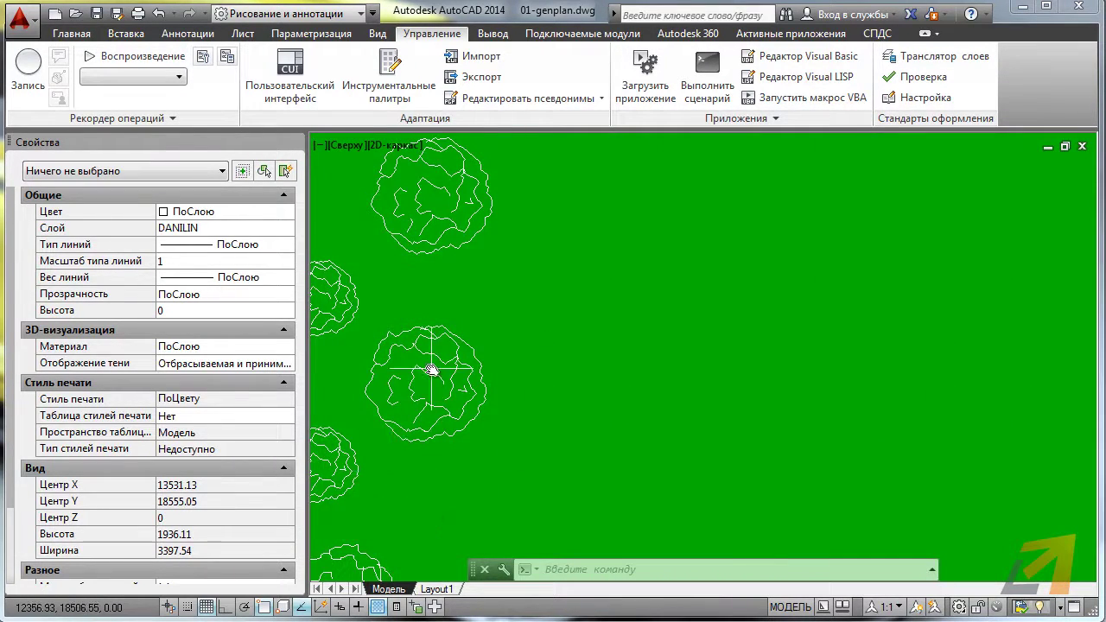
{"action": "scroll", "coordinate": [431, 370], "scroll_direction": "down", "scroll_amount": 2}
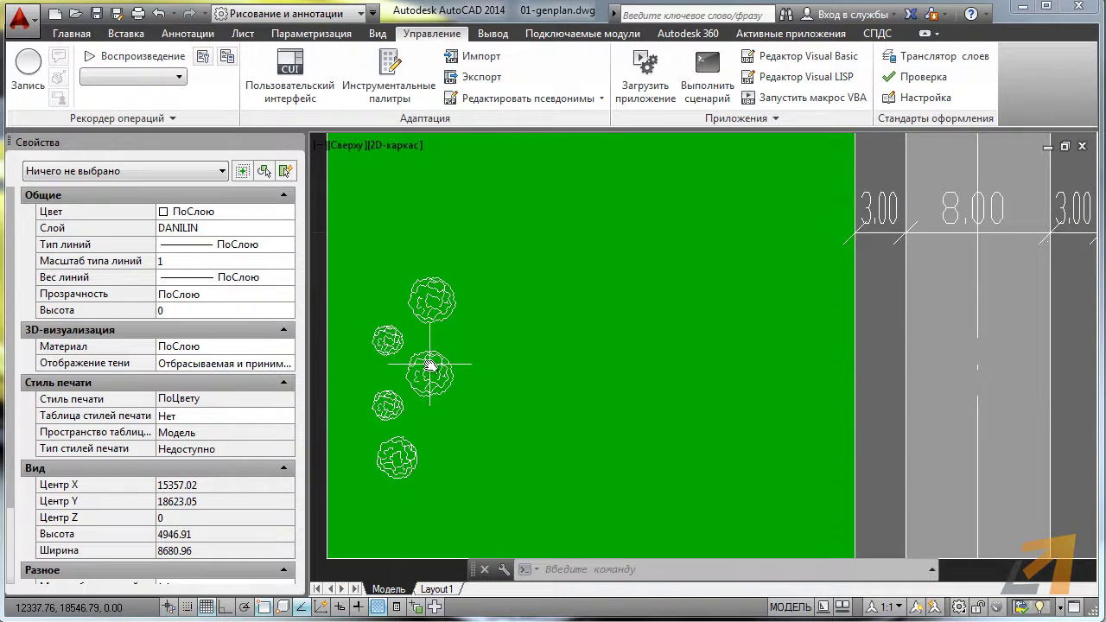
{"action": "scroll", "coordinate": [571, 302], "scroll_direction": "down", "scroll_amount": 2}
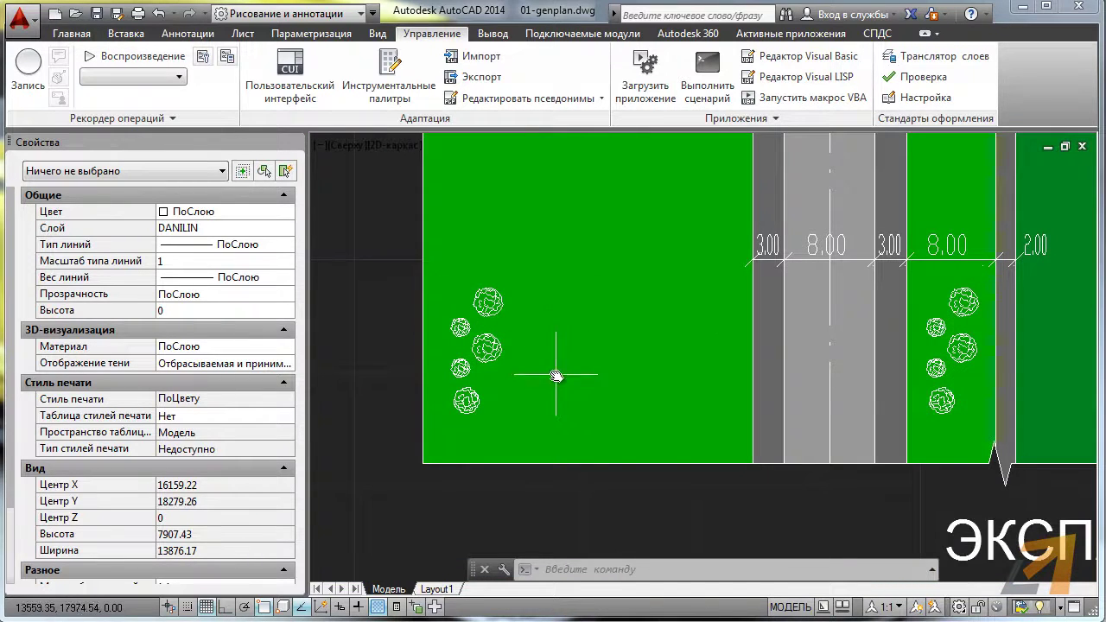
{"action": "scroll", "coordinate": [556, 375], "scroll_direction": "down", "scroll_amount": 1}
{"action": "scroll", "coordinate": [561, 363], "scroll_direction": "down", "scroll_amount": 1}
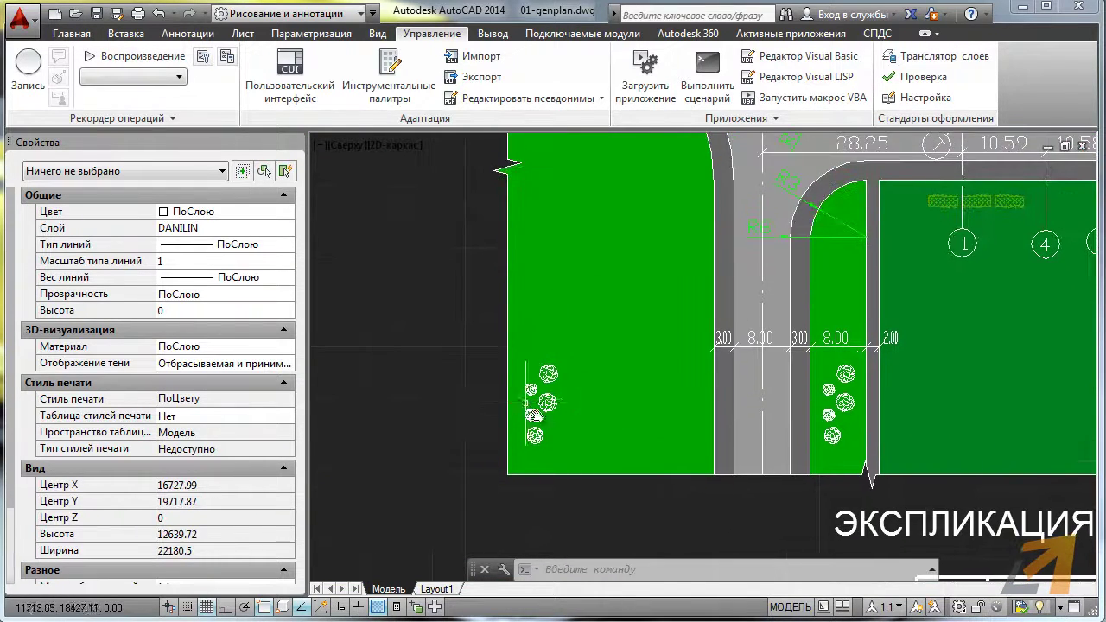
{"action": "scroll", "coordinate": [567, 401], "scroll_direction": "up", "scroll_amount": 3}
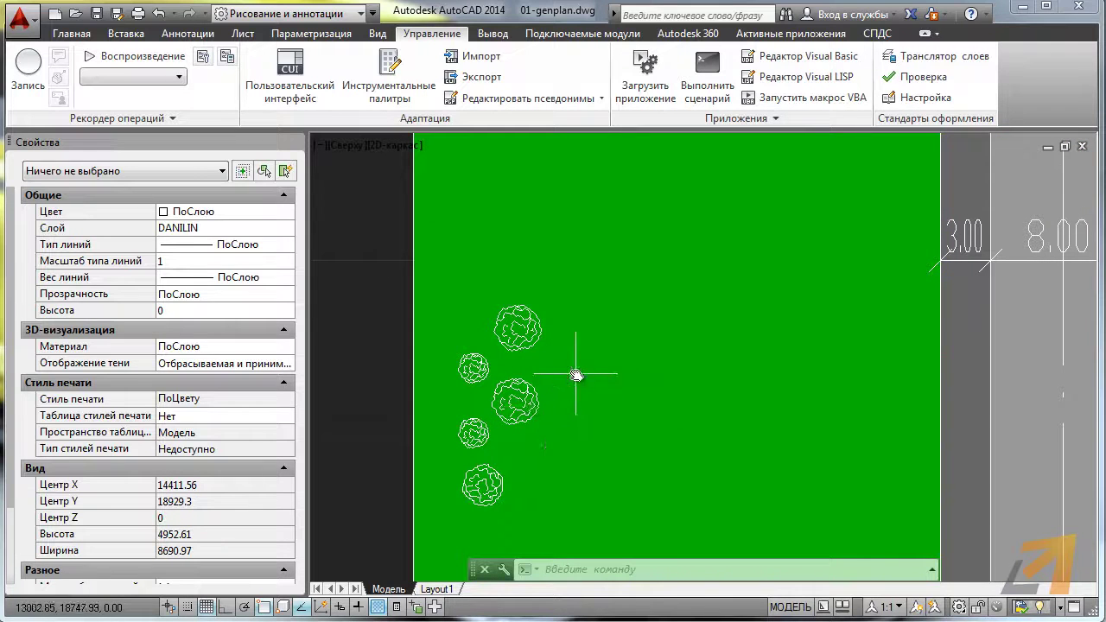
Pick one tree polyline and run the bb alias to select all 717 matching ФРУКТ-layer trees
{"action": "left_click", "coordinate": [517, 389]}
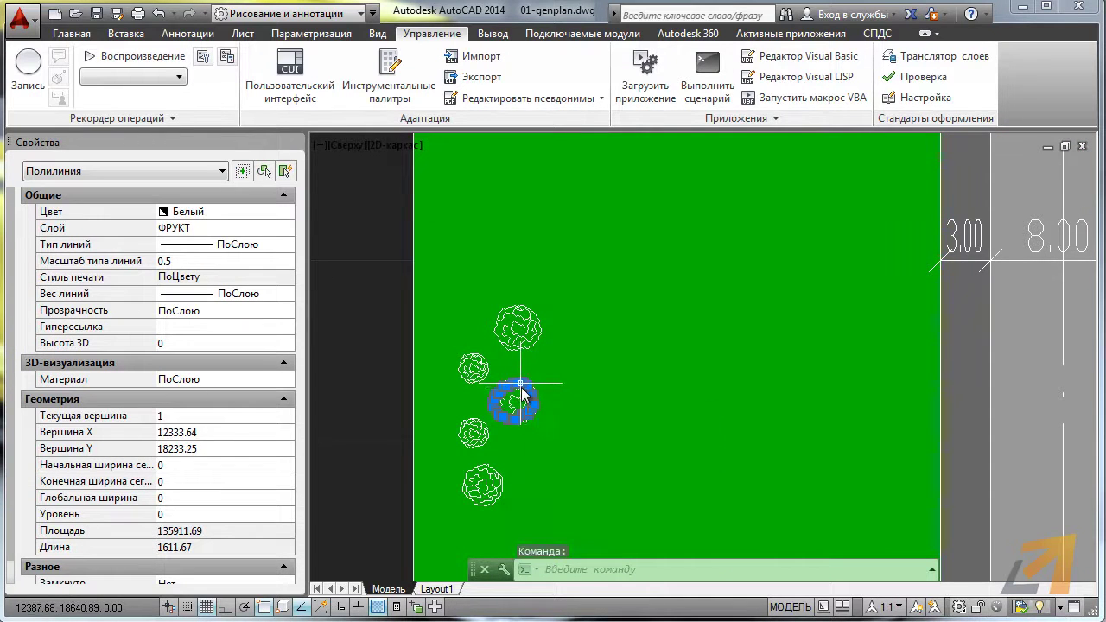
{"action": "right_click", "coordinate": [553, 374]}
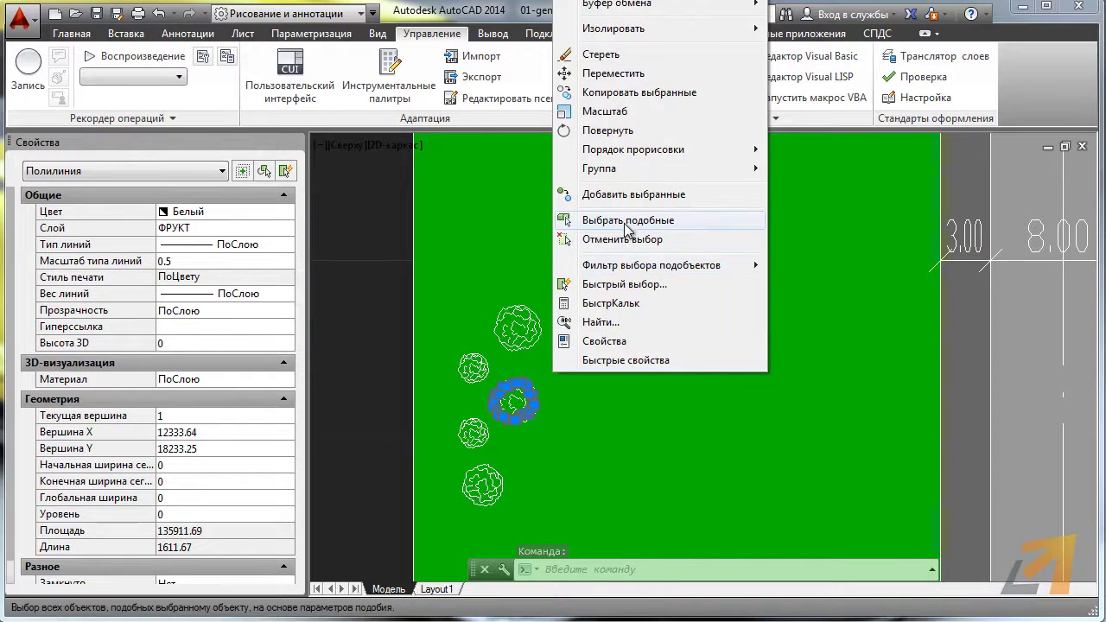
{"action": "left_click", "coordinate": [624, 240]}
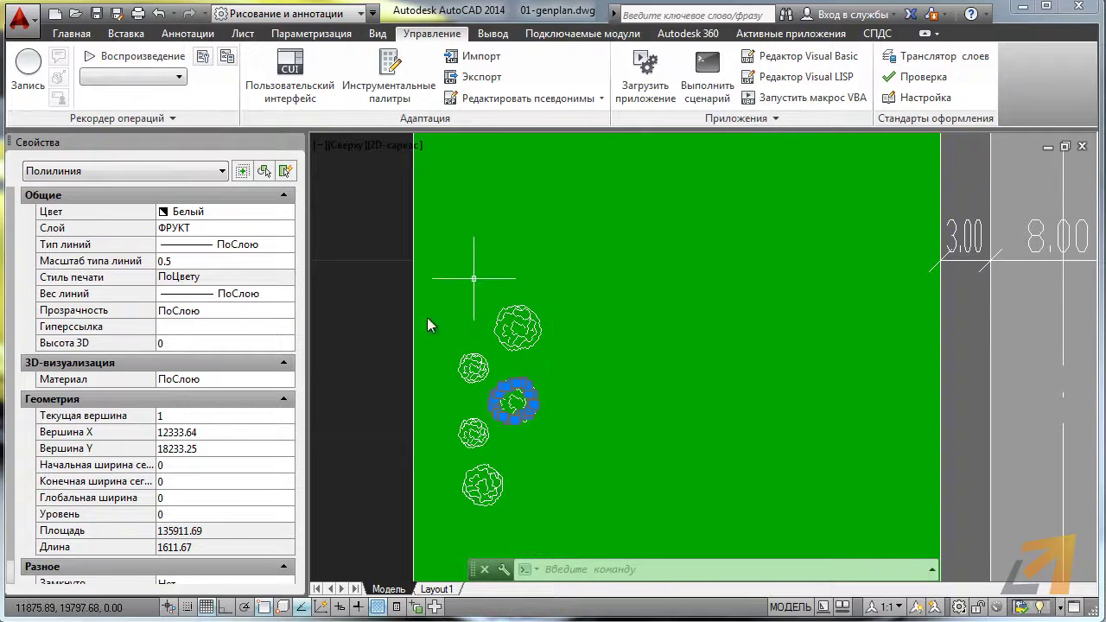
{"action": "left_click", "coordinate": [515, 399]}
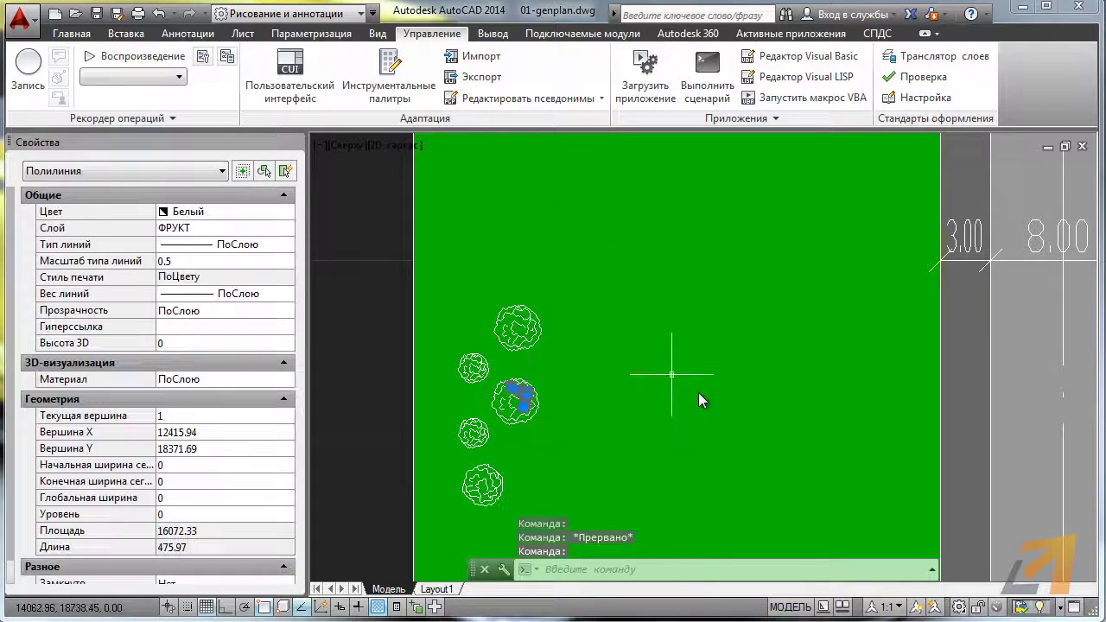
{"action": "type", "text": "bb"}
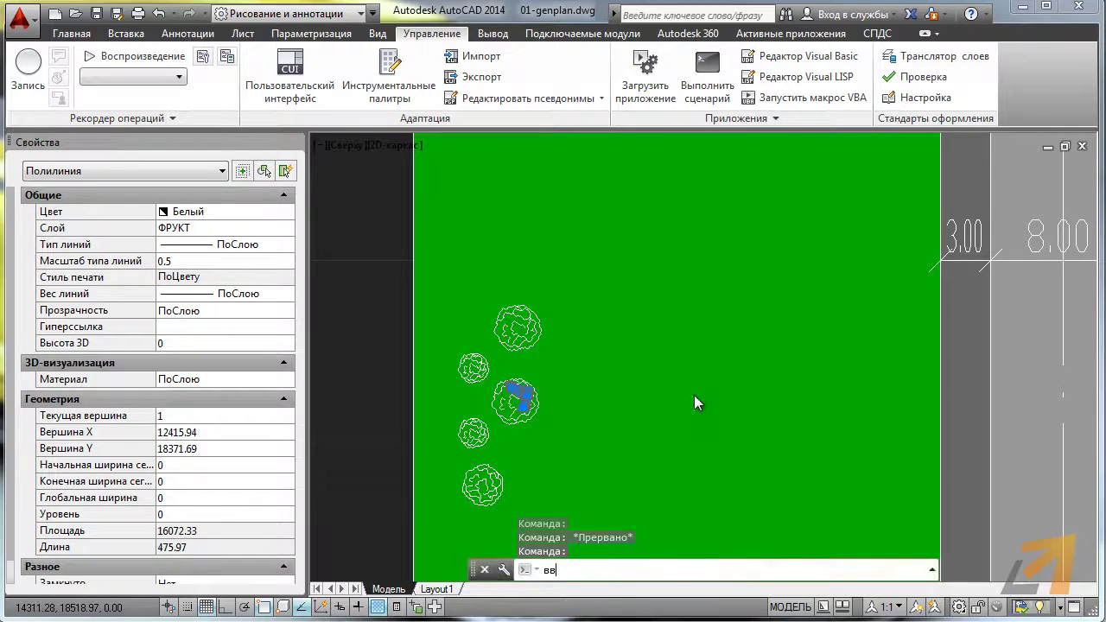
{"action": "key", "text": "Return"}
{"action": "scroll", "coordinate": [675, 393], "scroll_direction": "down", "scroll_amount": 5}
{"action": "scroll", "coordinate": [562, 380], "scroll_direction": "up", "scroll_amount": 2}
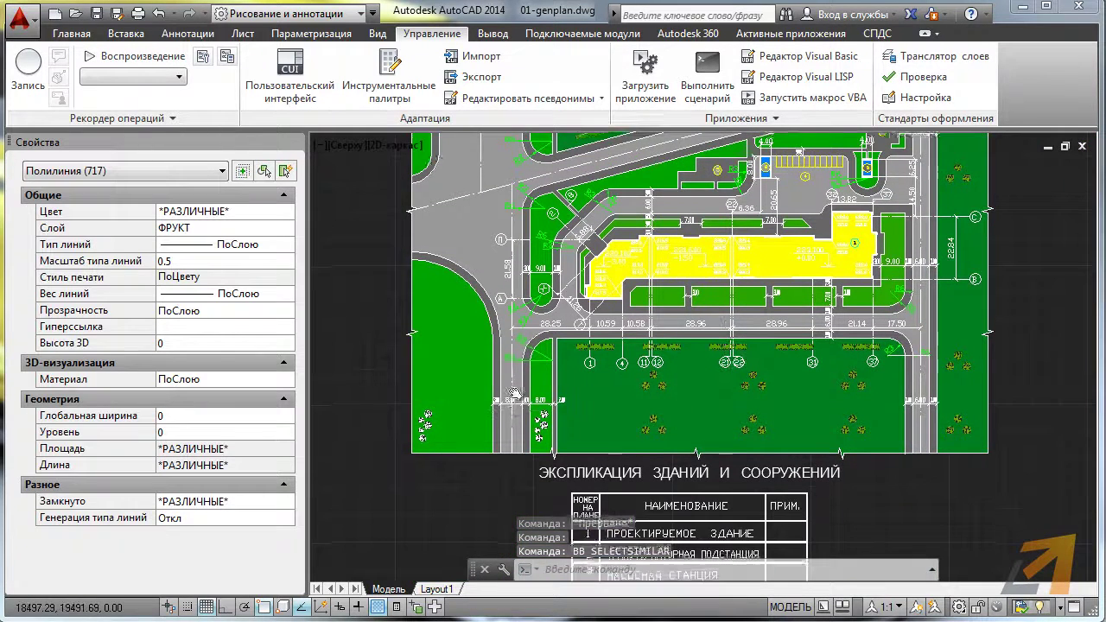
{"action": "middle_click_drag", "start_coordinate": [514, 412], "coordinate": [524, 378]}
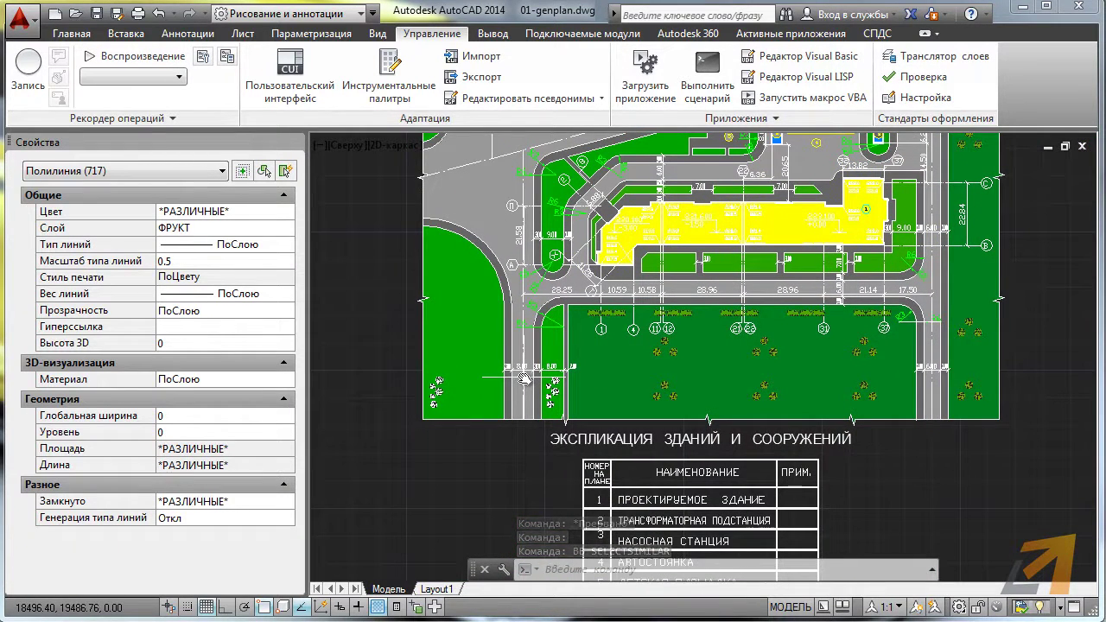
Isolate the selected trees with the ии alias, hiding the rest of the plan
{"action": "type", "text": "ии"}
{"action": "key", "text": "Return"}
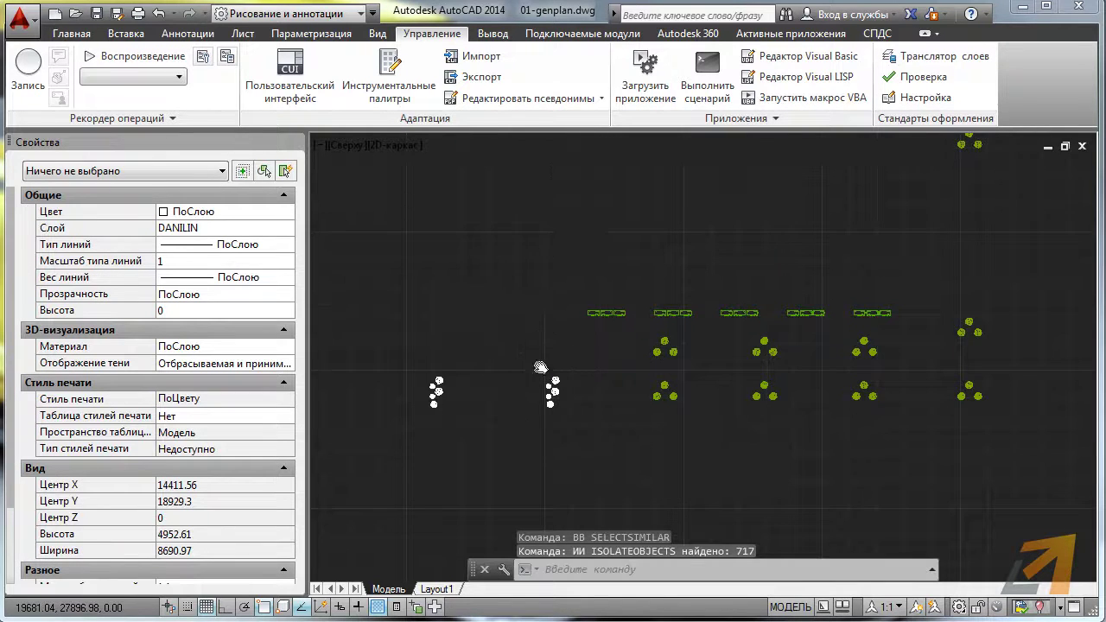
{"action": "scroll", "coordinate": [540, 367], "scroll_direction": "down", "scroll_amount": 5}
{"action": "scroll", "coordinate": [524, 346], "scroll_direction": "down", "scroll_amount": 5}
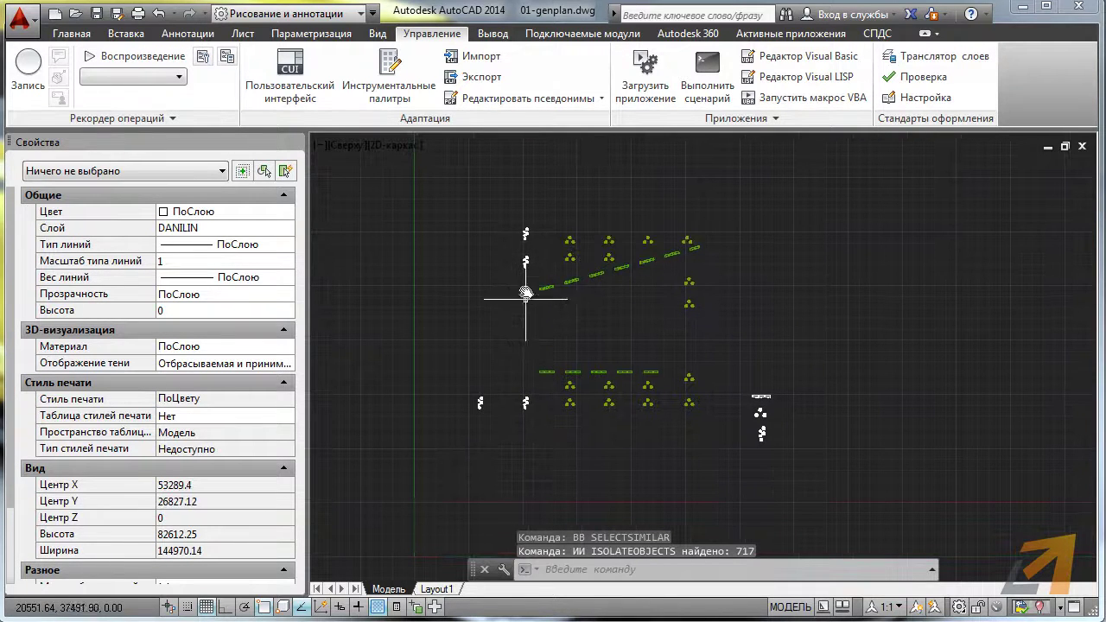
{"action": "mouse_move", "coordinate": [525, 294]}
{"action": "middle_mouse_down"}
{"action": "mouse_move", "coordinate": [531, 239]}
{"action": "mouse_move", "coordinate": [510, 253]}
{"action": "middle_mouse_up"}
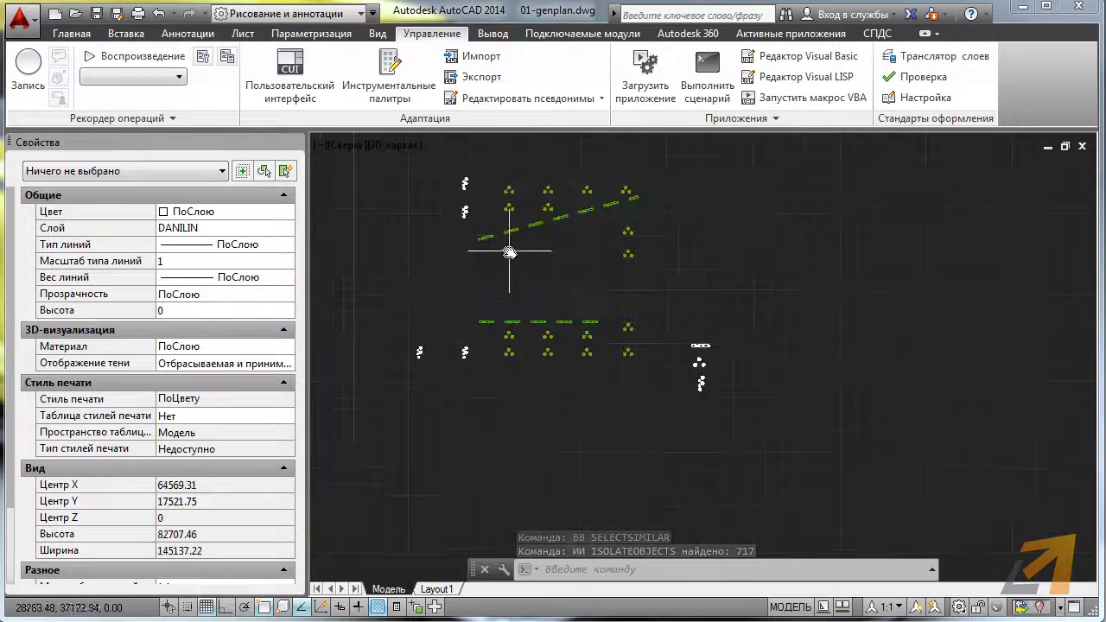
Crossing-select the 467 green trees and delete them
{"action": "left_click", "coordinate": [670, 415]}
{"action": "left_click", "coordinate": [473, 177]}
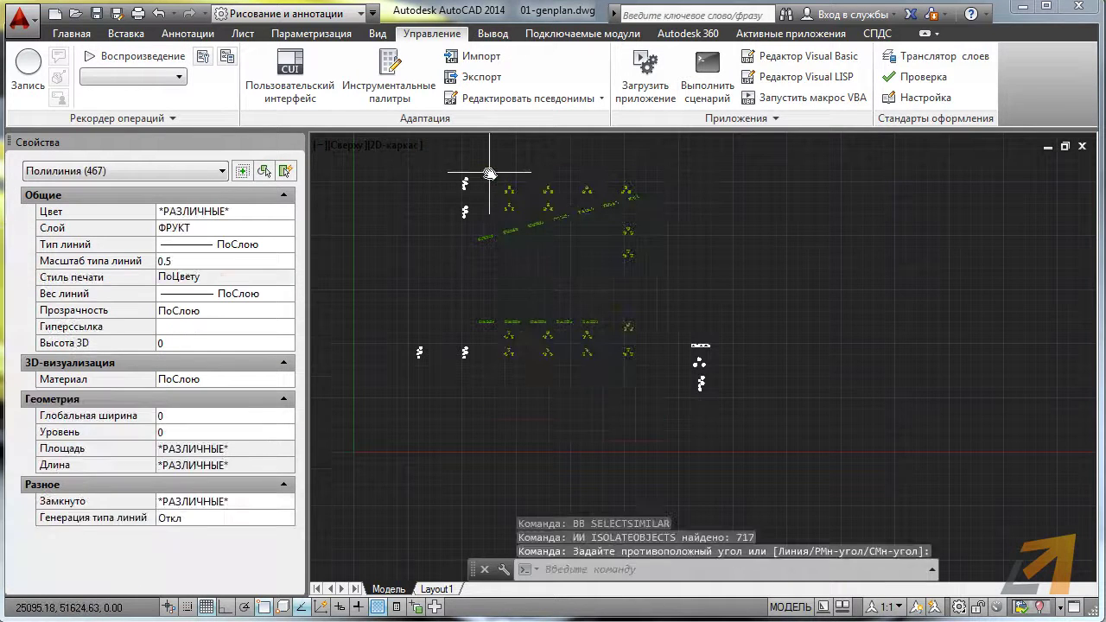
{"action": "key", "text": "Delete"}
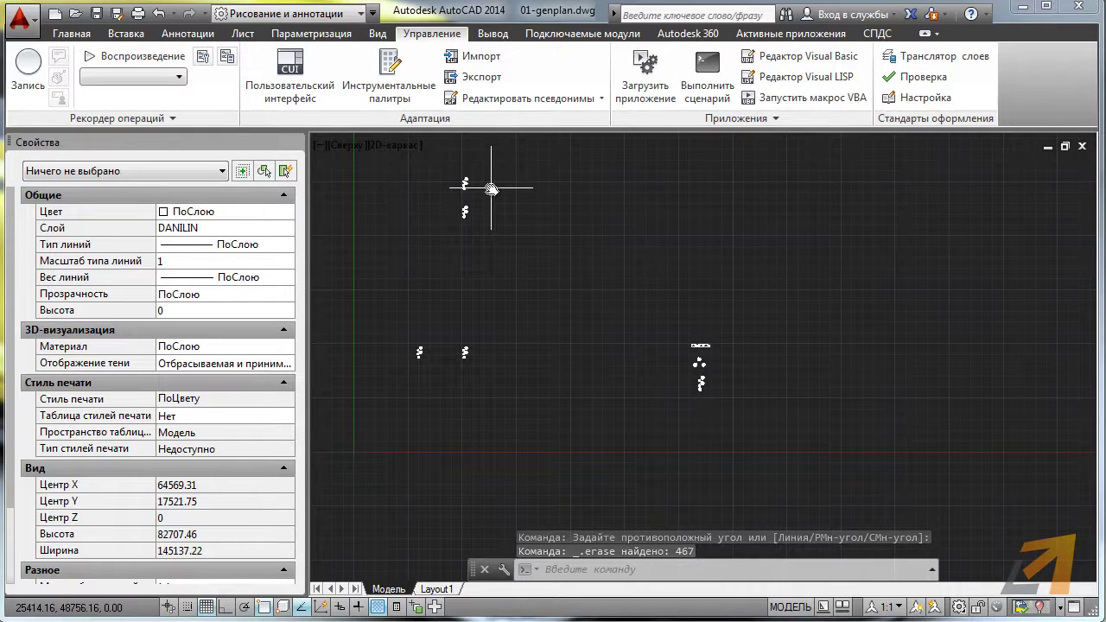
End isolation with the 33 alias, regenerate with RE, and view the full genplan sheet
{"action": "type", "text": "33"}
{"action": "key", "text": "Return"}
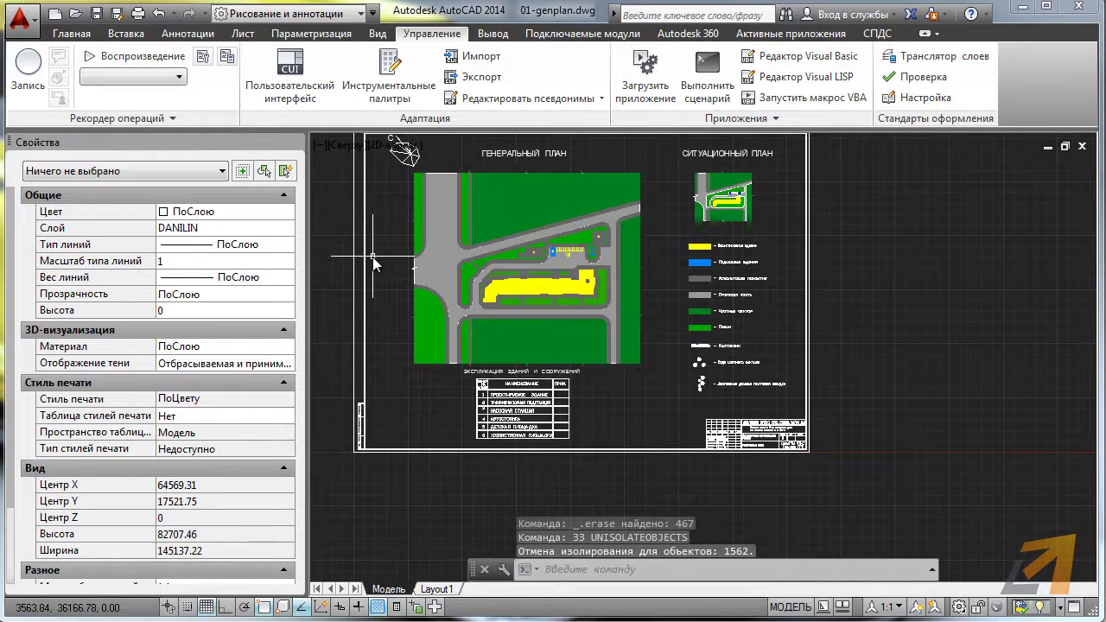
{"action": "type", "text": "re"}
{"action": "key", "text": "Return"}
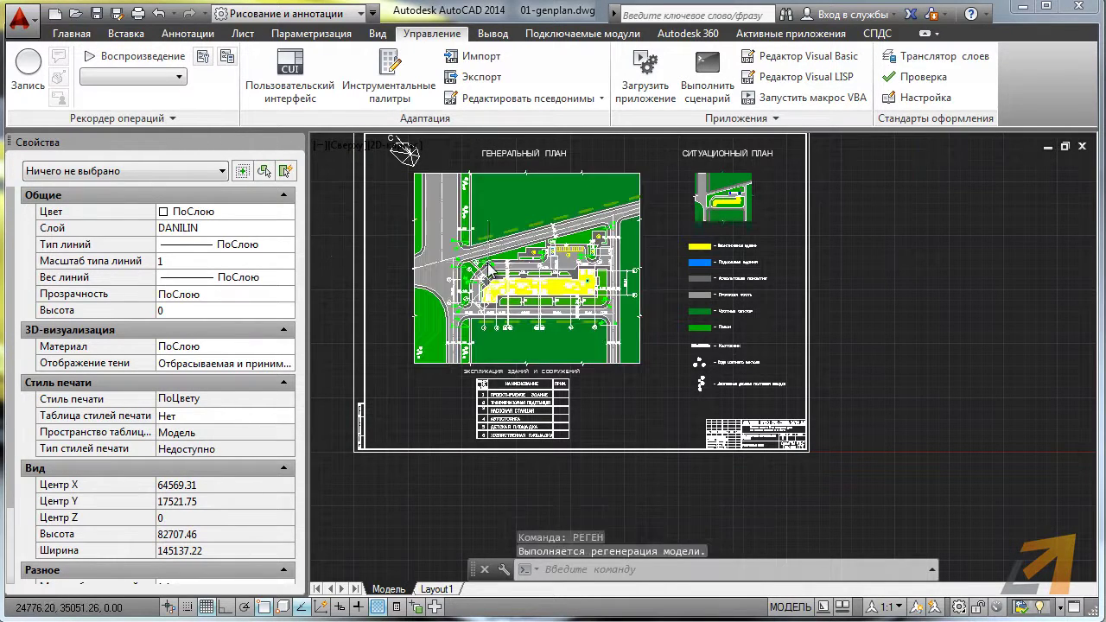
{"action": "scroll", "coordinate": [488, 259], "scroll_direction": "up", "scroll_amount": 8}
{"action": "mouse_move", "coordinate": [443, 288]}
{"action": "middle_mouse_down"}
{"action": "mouse_move", "coordinate": [514, 380]}
{"action": "mouse_move", "coordinate": [506, 365]}
{"action": "middle_mouse_up"}
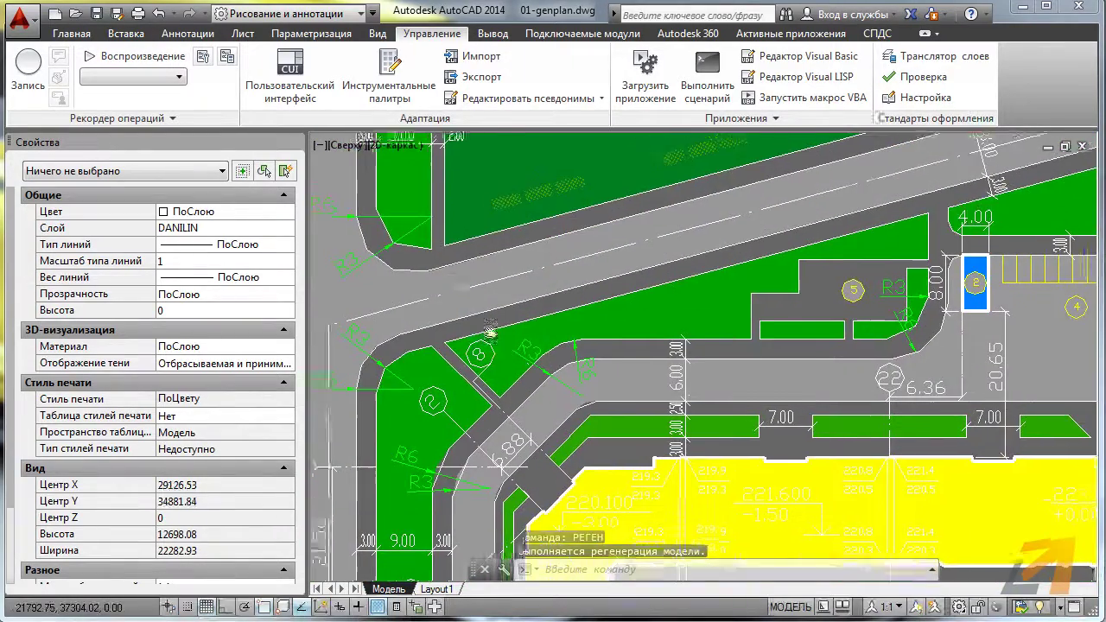
{"action": "scroll", "coordinate": [489, 295], "scroll_direction": "down", "scroll_amount": 6}
{"action": "scroll", "coordinate": [489, 296], "scroll_direction": "down", "scroll_amount": 2}
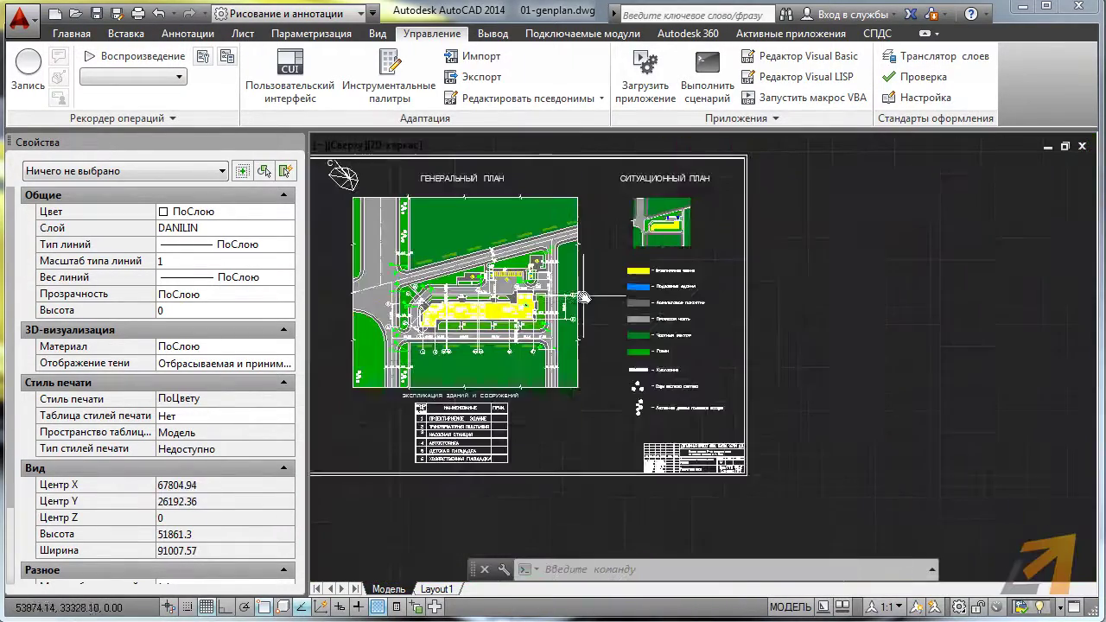
{"action": "left_click", "coordinate": [732, 425]}
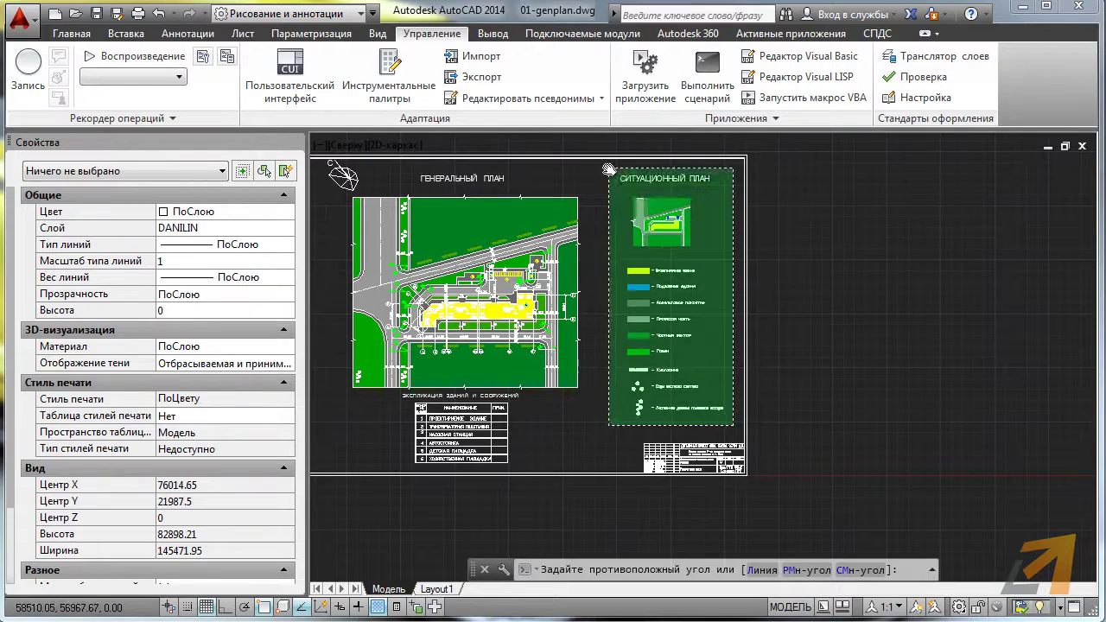
{"action": "left_click", "coordinate": [604, 169]}
{"action": "type", "text": "cc"}
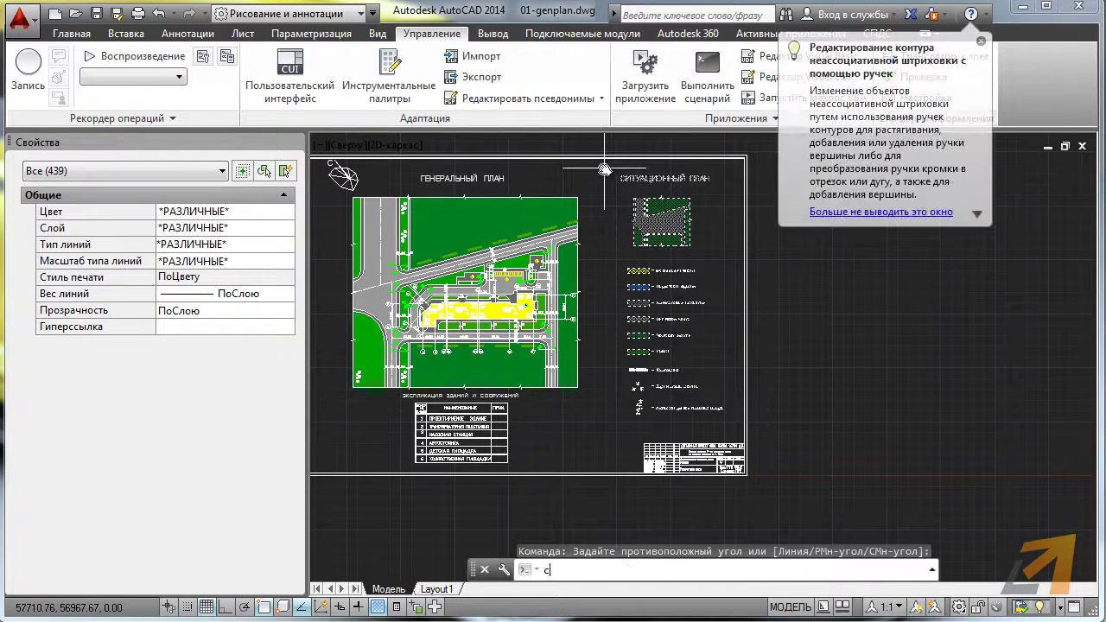
{"action": "key", "text": "Return"}
{"action": "mouse_move", "coordinate": [502, 186]}
{"action": "middle_mouse_down"}
{"action": "mouse_move", "coordinate": [636, 234]}
{"action": "mouse_move", "coordinate": [518, 185]}
{"action": "middle_mouse_up"}
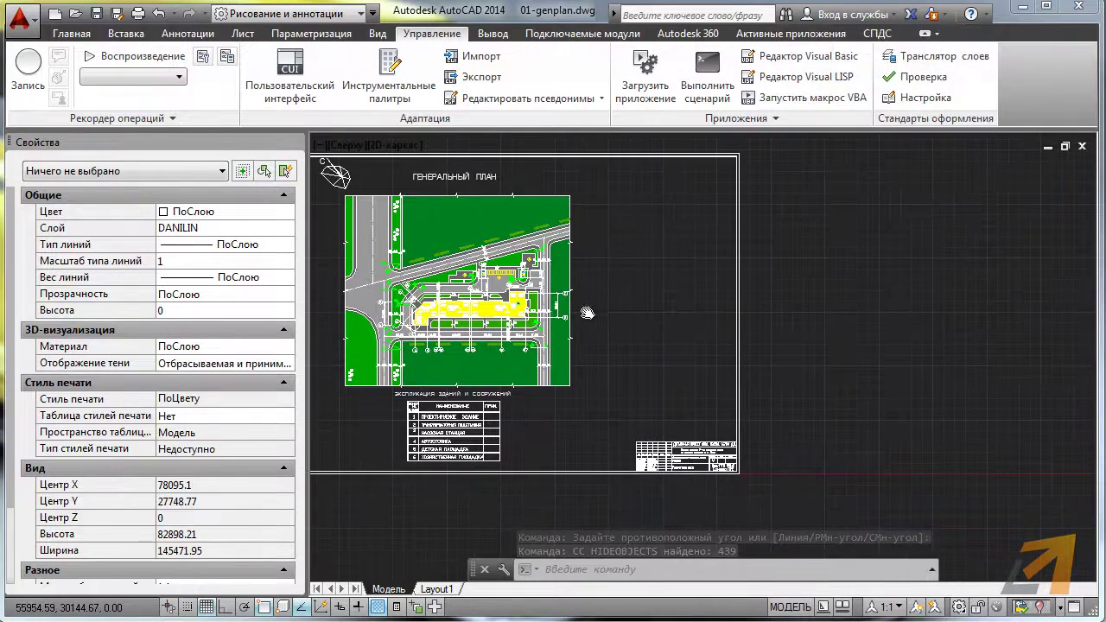
{"action": "type", "text": "33"}
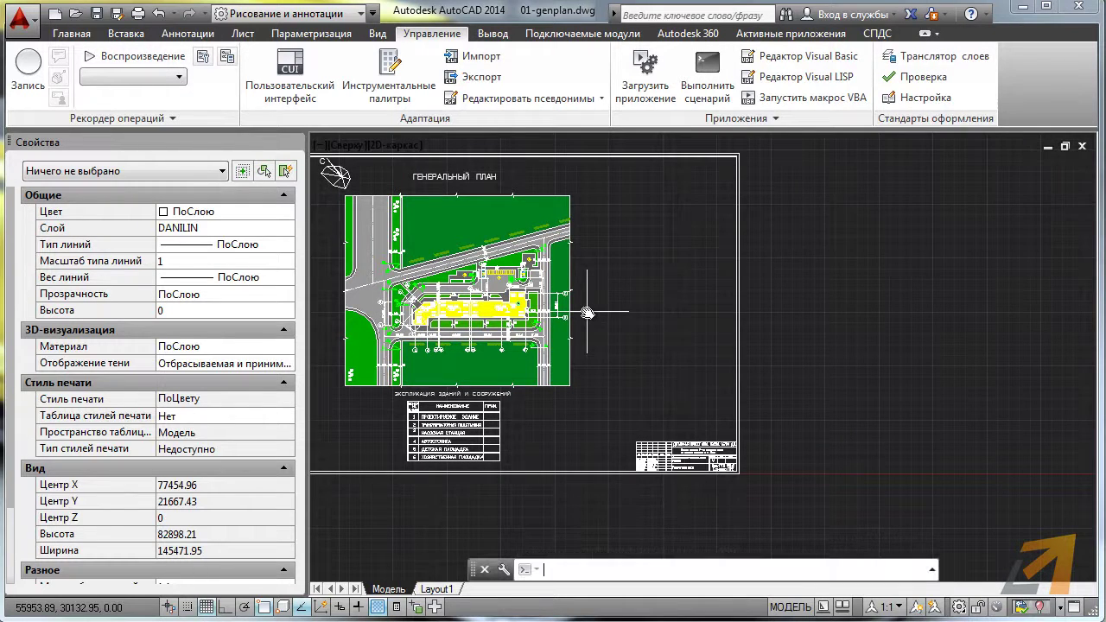
{"action": "key", "text": "Return"}
{"action": "mouse_move", "coordinate": [588, 313]}
{"action": "middle_mouse_down"}
{"action": "mouse_move", "coordinate": [611, 353]}
{"action": "mouse_move", "coordinate": [719, 355]}
{"action": "middle_mouse_up"}
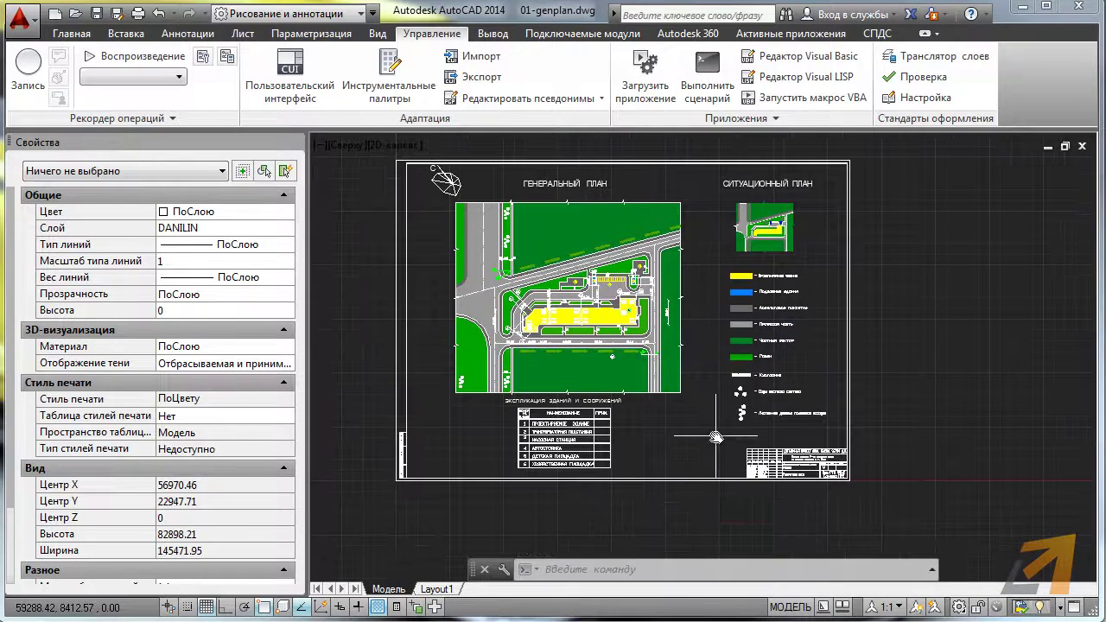